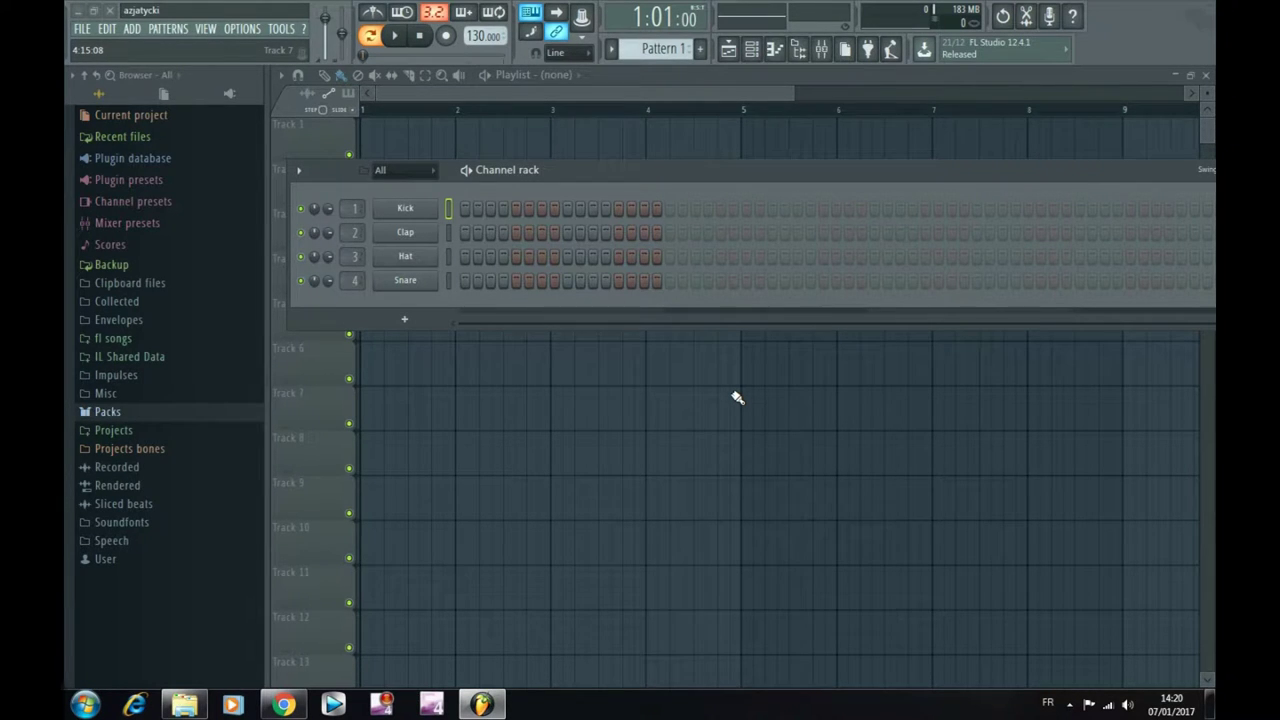
Replace the Kick channel's instrument with Sytrus.
right_click(408, 216)
mouse_move(541, 331)
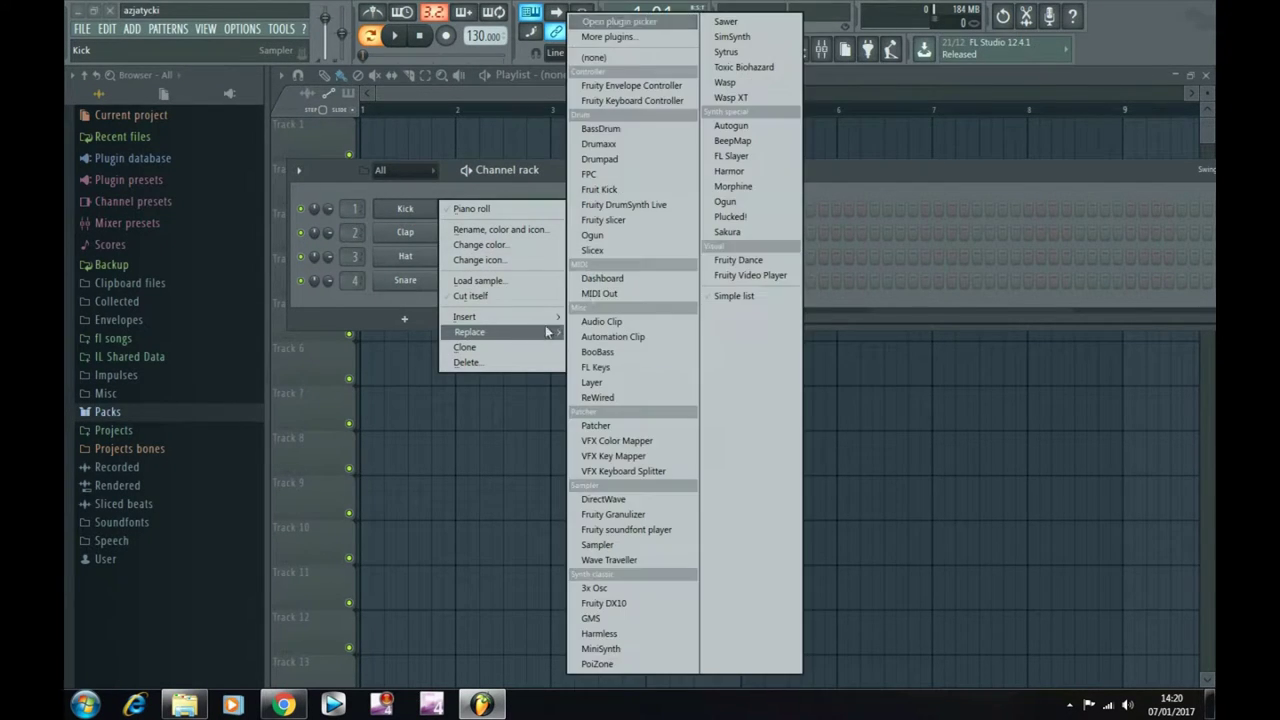
left_click(675, 186)
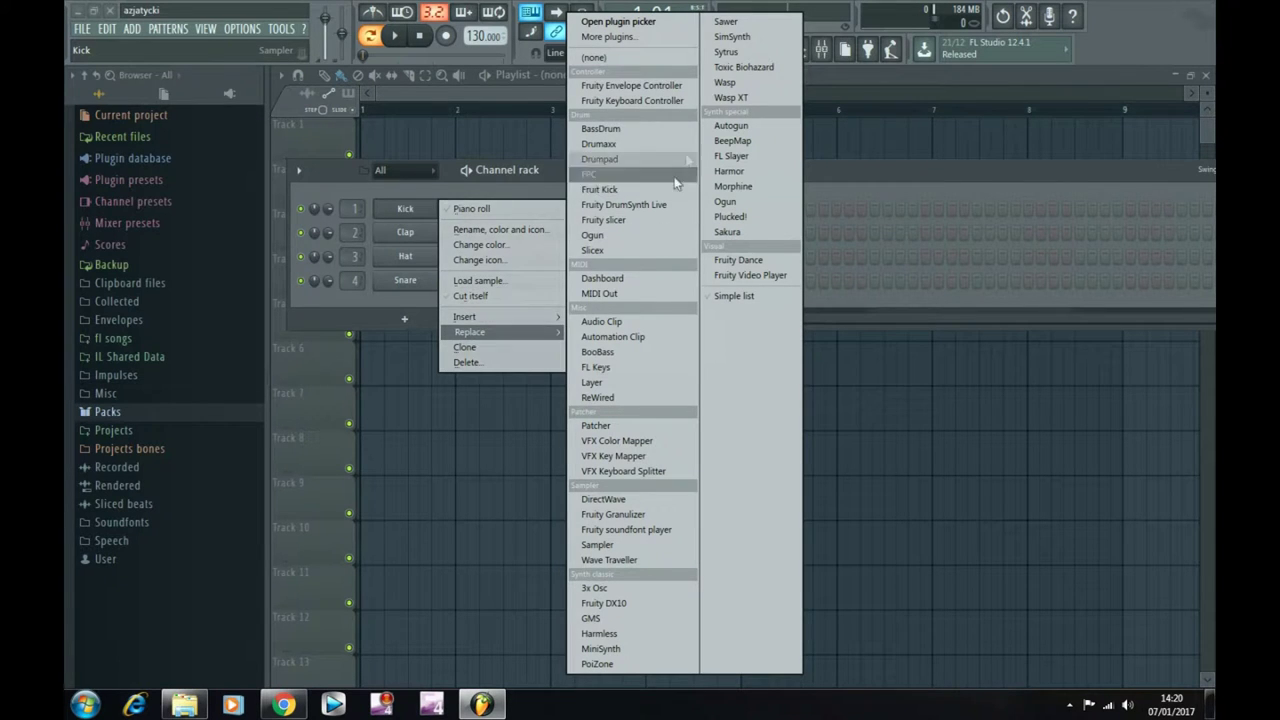
left_click(728, 52)
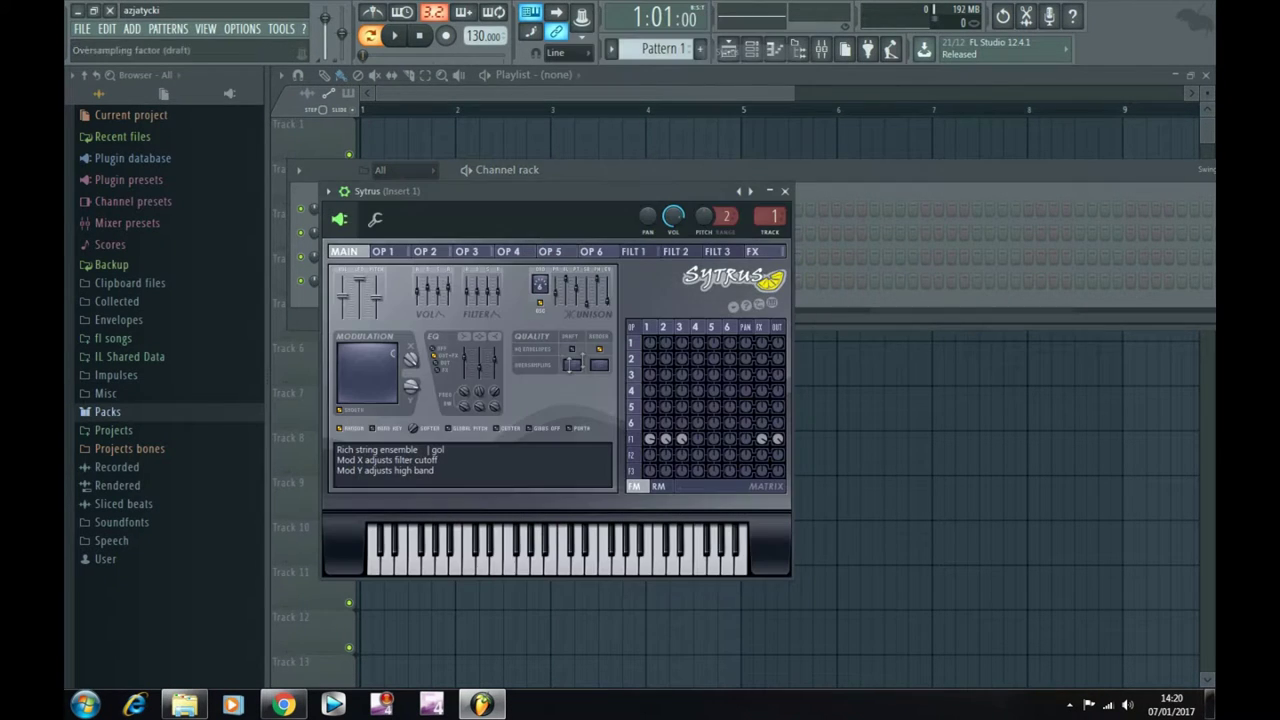
Browse the Sytrus preset list and reposition the plugin window.
left_click(340, 191)
mouse_move(470, 234)
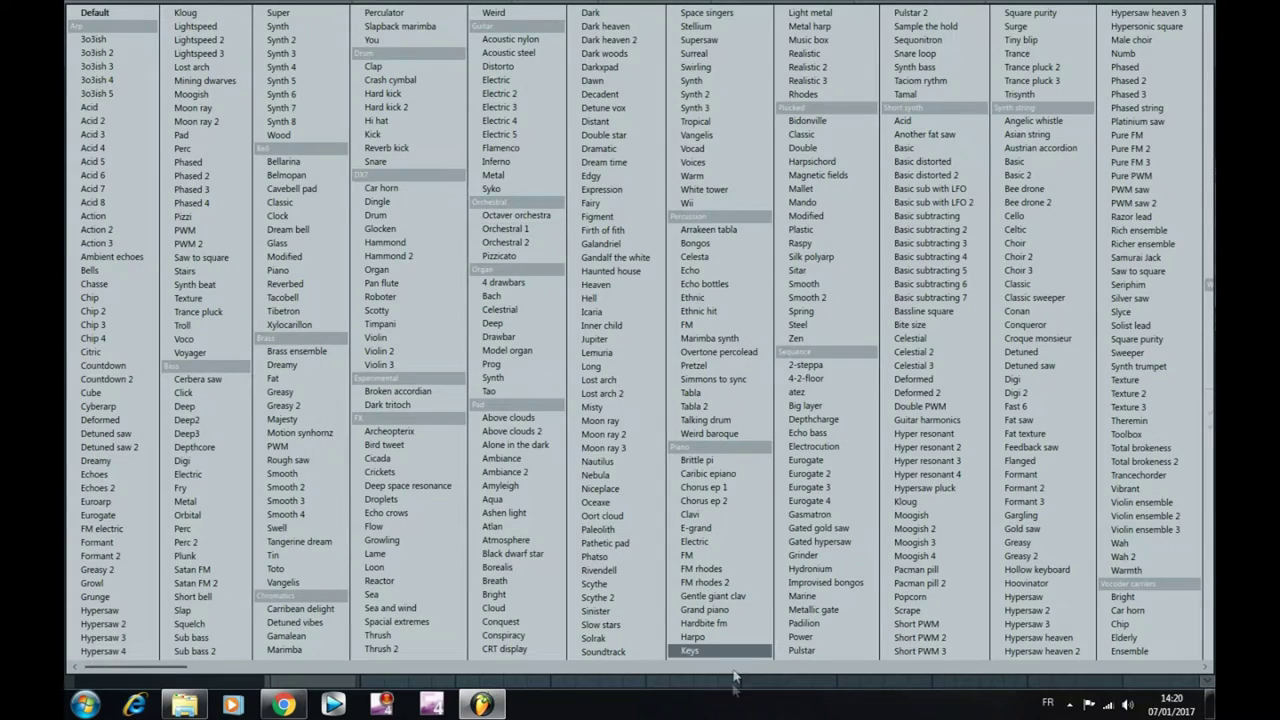
left_click(713, 596)
left_click_drag(607, 199, 685, 256)
left_click_drag(601, 291, 678, 315)
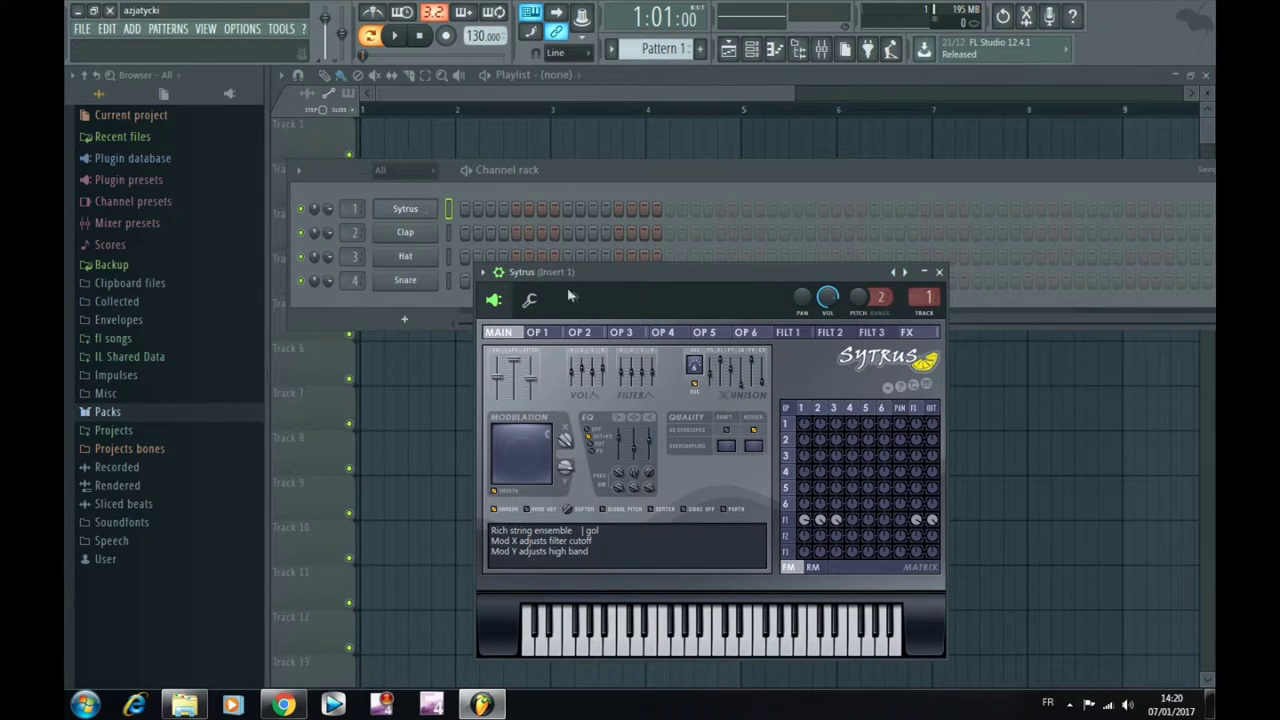
left_click_drag(588, 289, 537, 210)
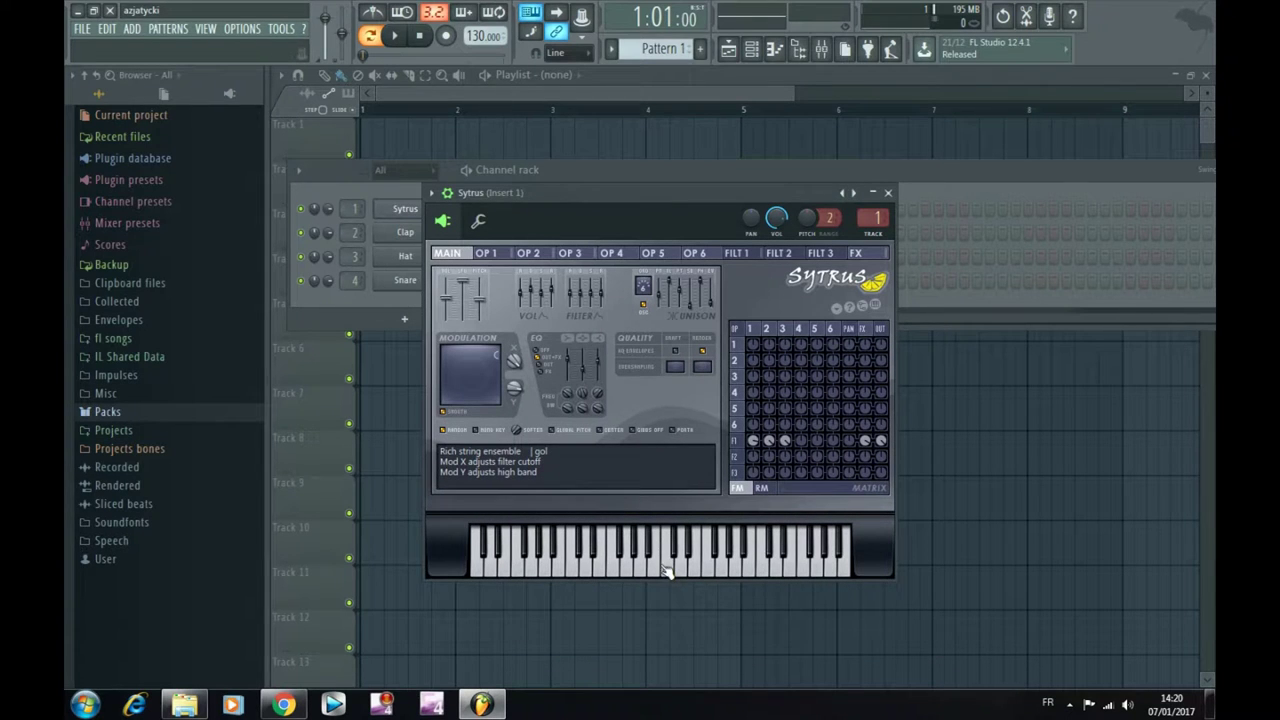
Audition several notes on the Sytrus keyboard and move the plugin window higher.
left_click(660, 568)
left_click(707, 566)
left_click(775, 568)
left_click_drag(548, 212, 488, 173)
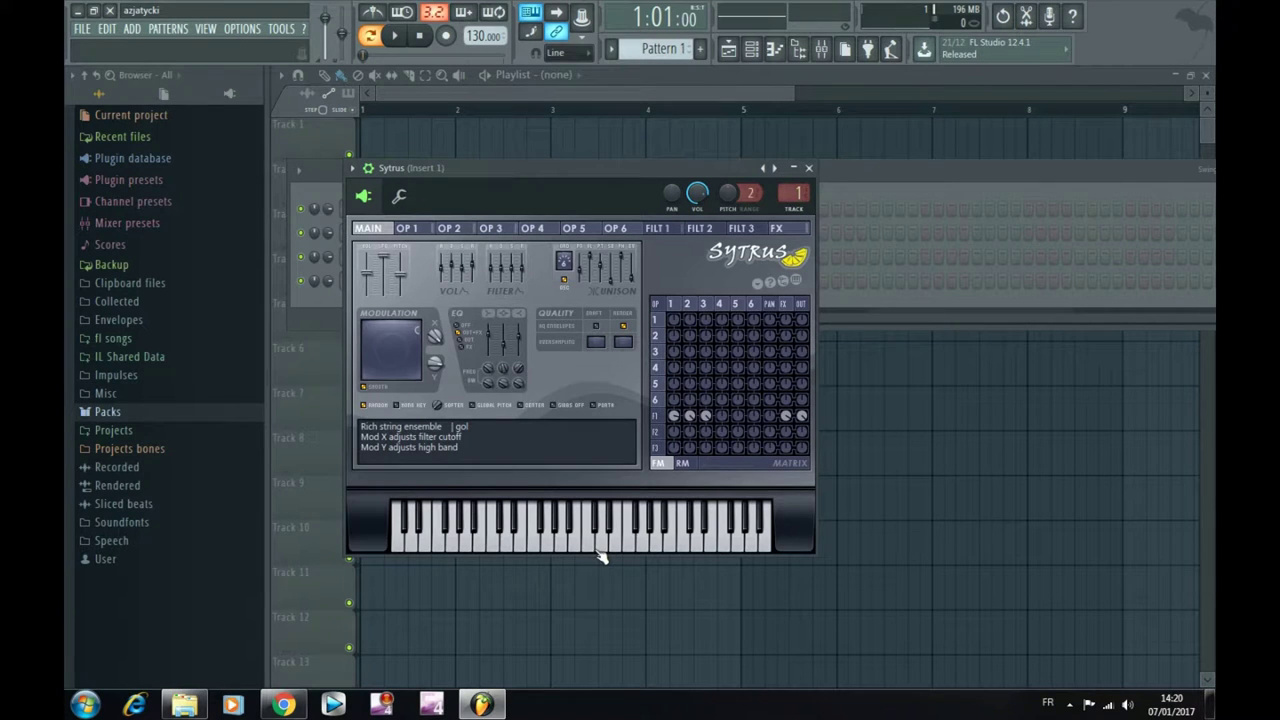
left_click_drag(548, 186, 573, 153)
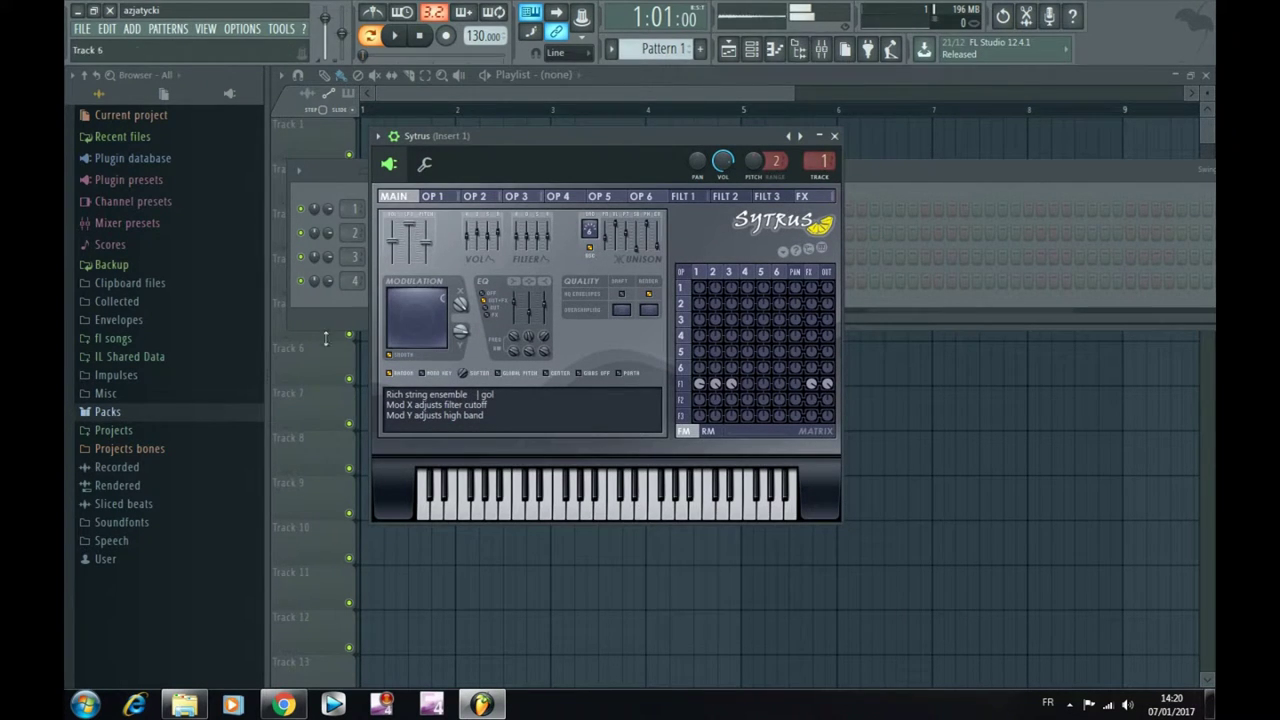
Open the Sytrus channel's piano roll and place a D7, F7 and A7 chord at the start of bar 1.
left_click(341, 306)
right_click(425, 207)
left_click(482, 213)
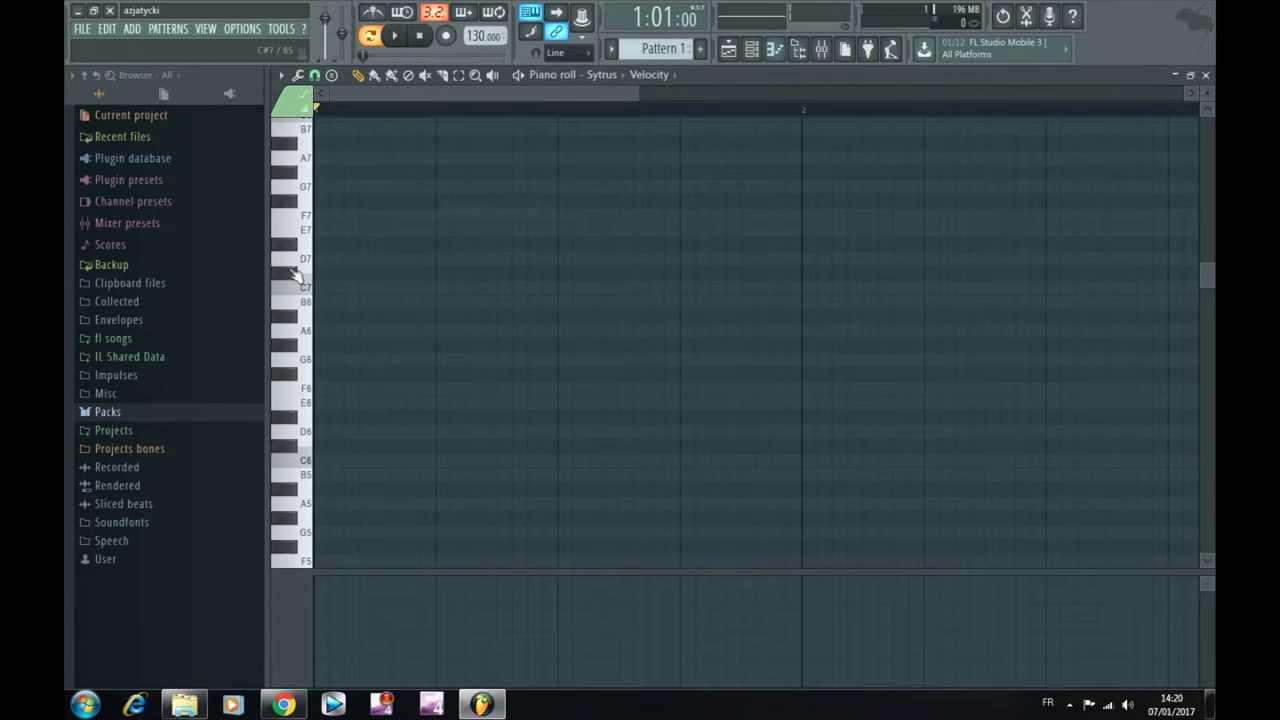
left_click(327, 260)
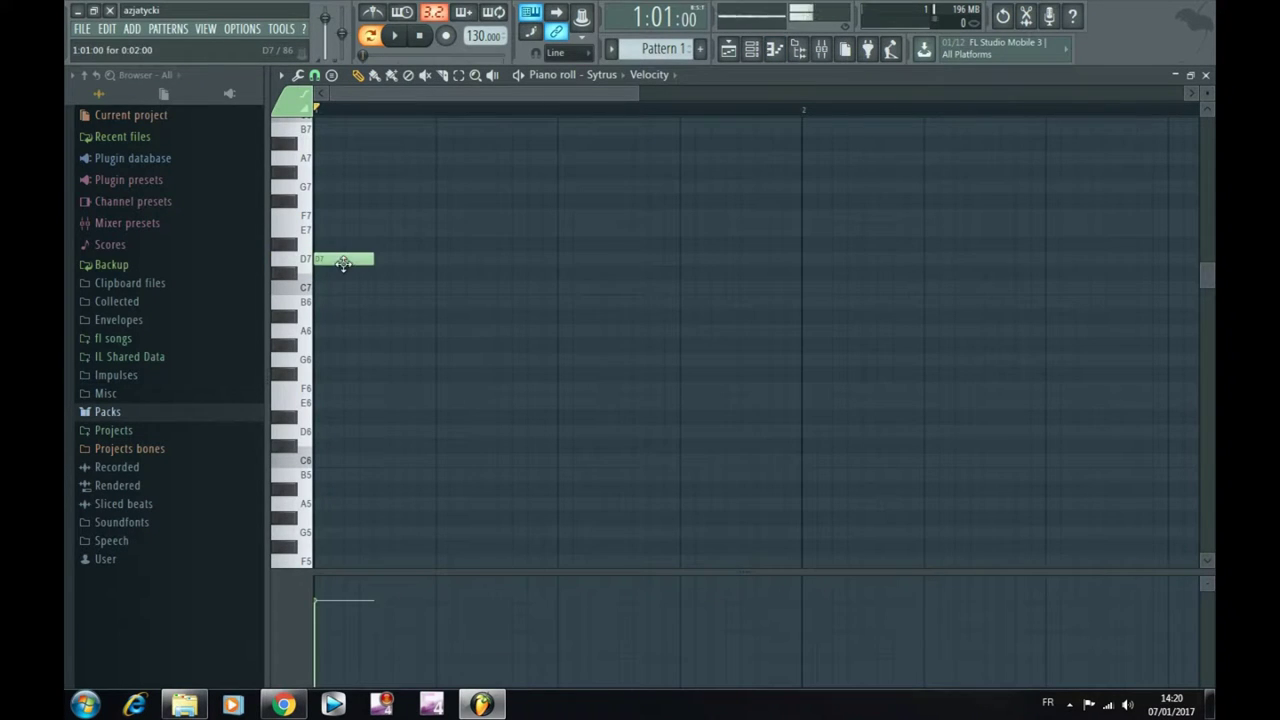
left_click(322, 215)
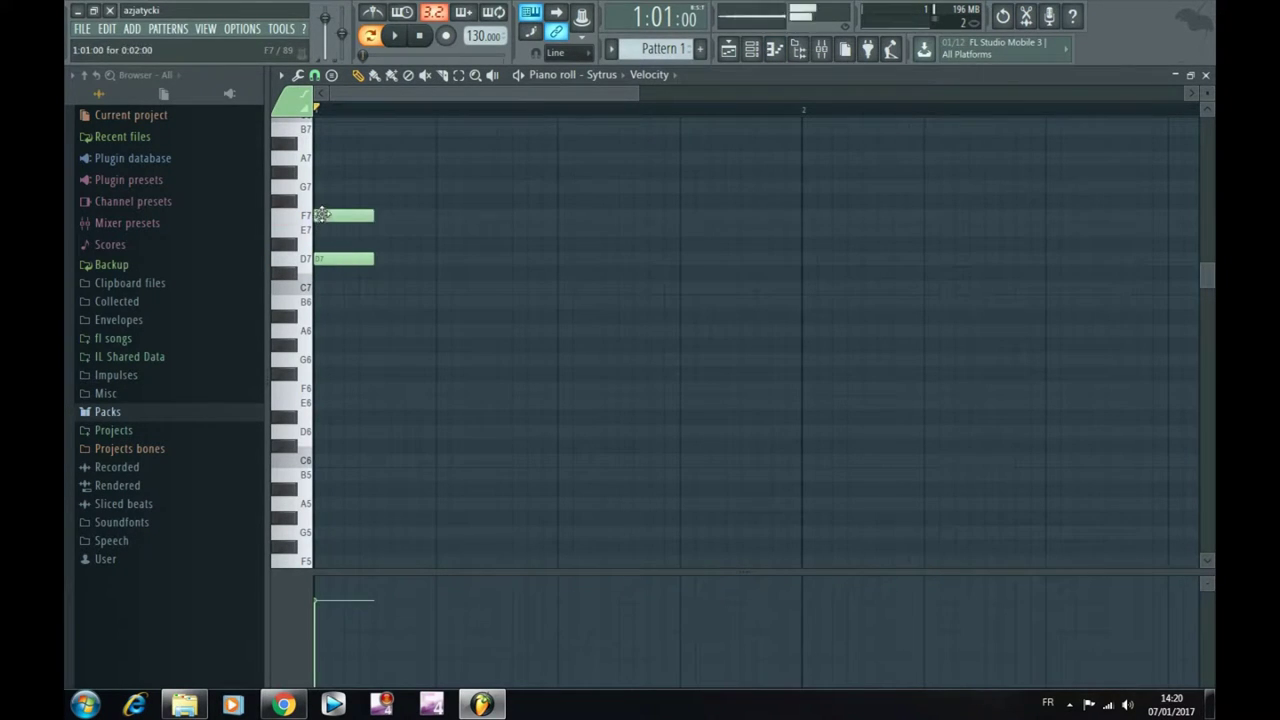
left_click(324, 158)
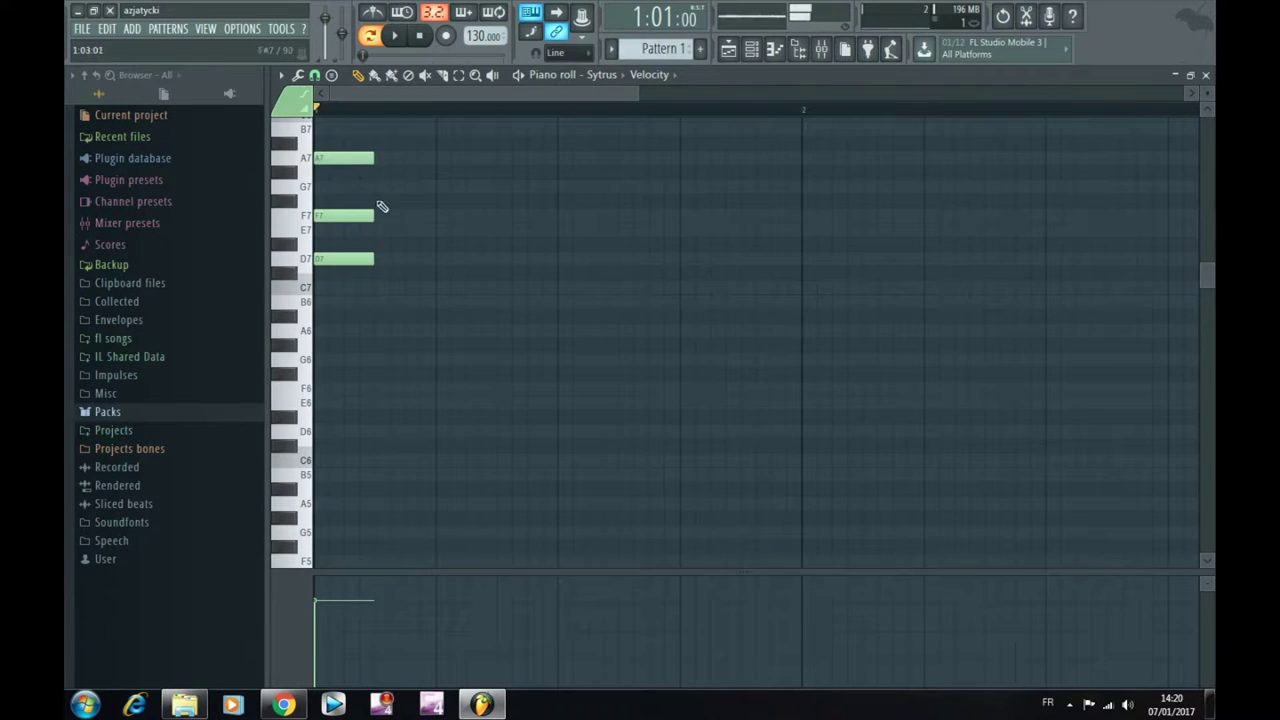
Add a C7, E7 and G7 chord on the second beat of bar 1.
left_click(442, 289)
left_click(442, 231)
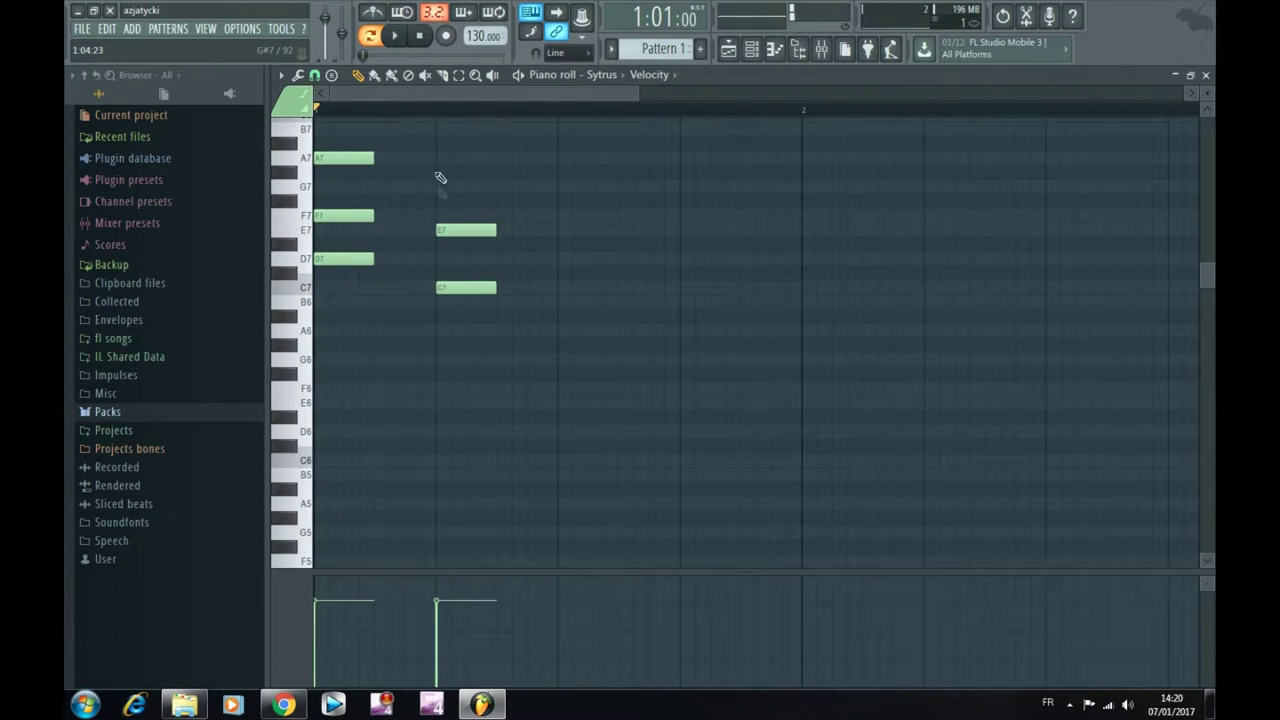
left_click(442, 188)
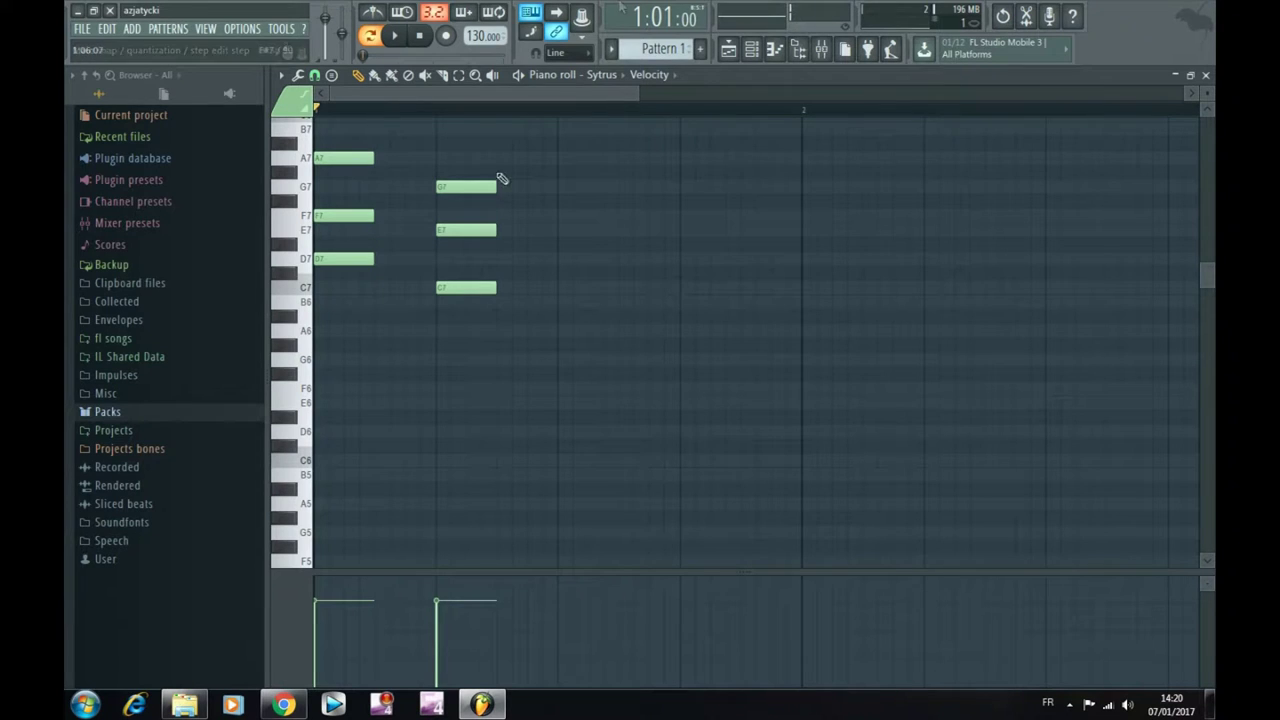
Transpose both chords down two octaves and play the pattern briefly.
left_click_drag(640, 93, 716, 76)
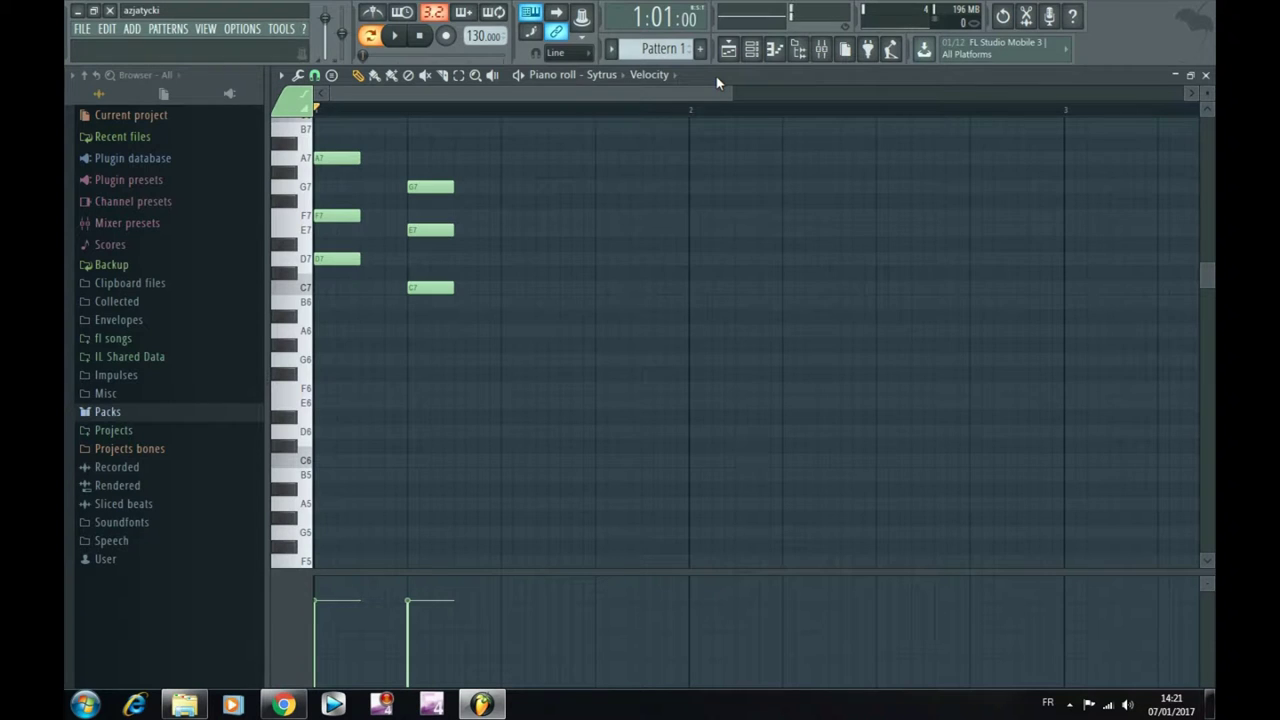
key("ctrl+Down")
key("space")
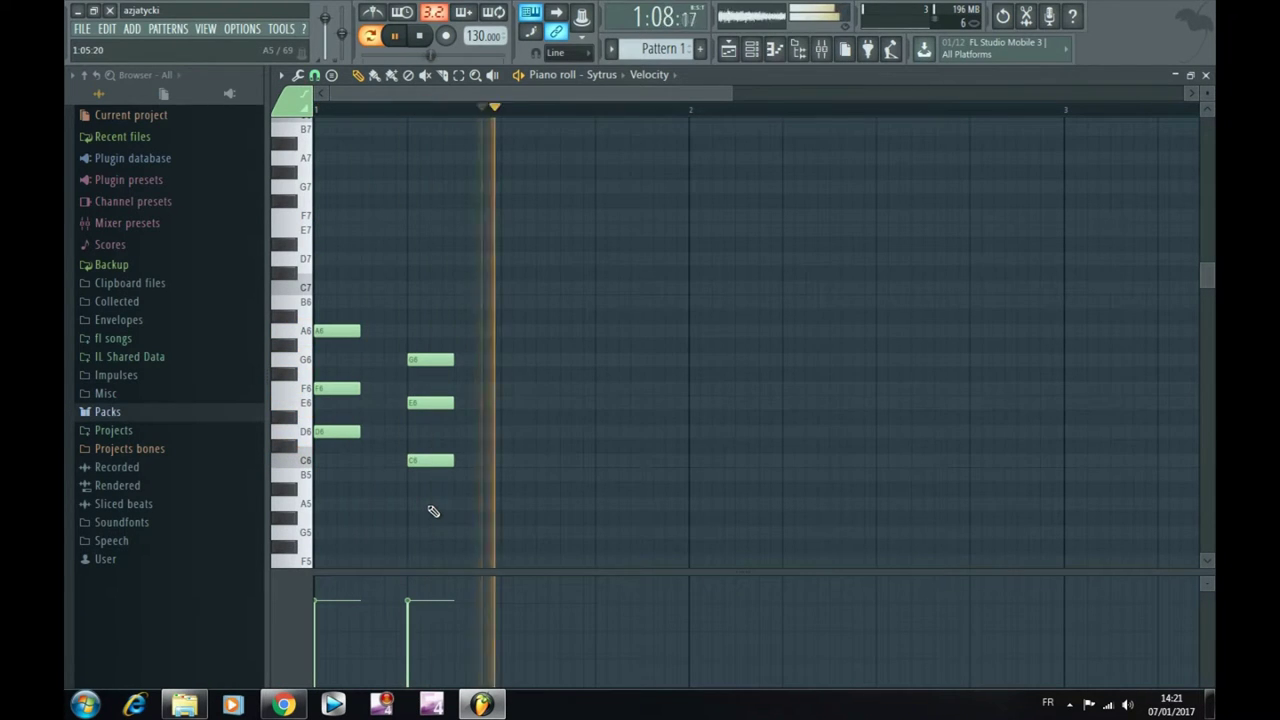
key("ctrl+Down")
key("space")
scroll(491, 480, "down", 6)
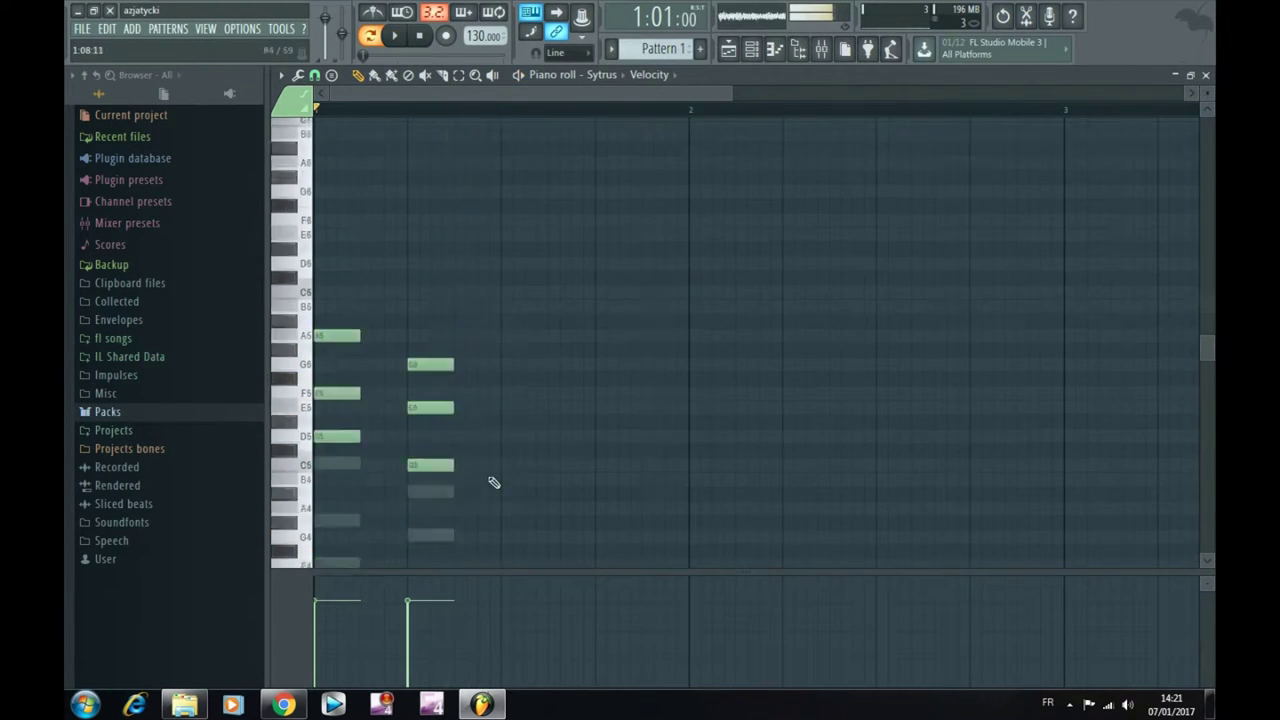
Move the C5, E5 and G5 notes of the second chord to the third beat of bar 1.
left_click_drag(436, 374, 530, 374)
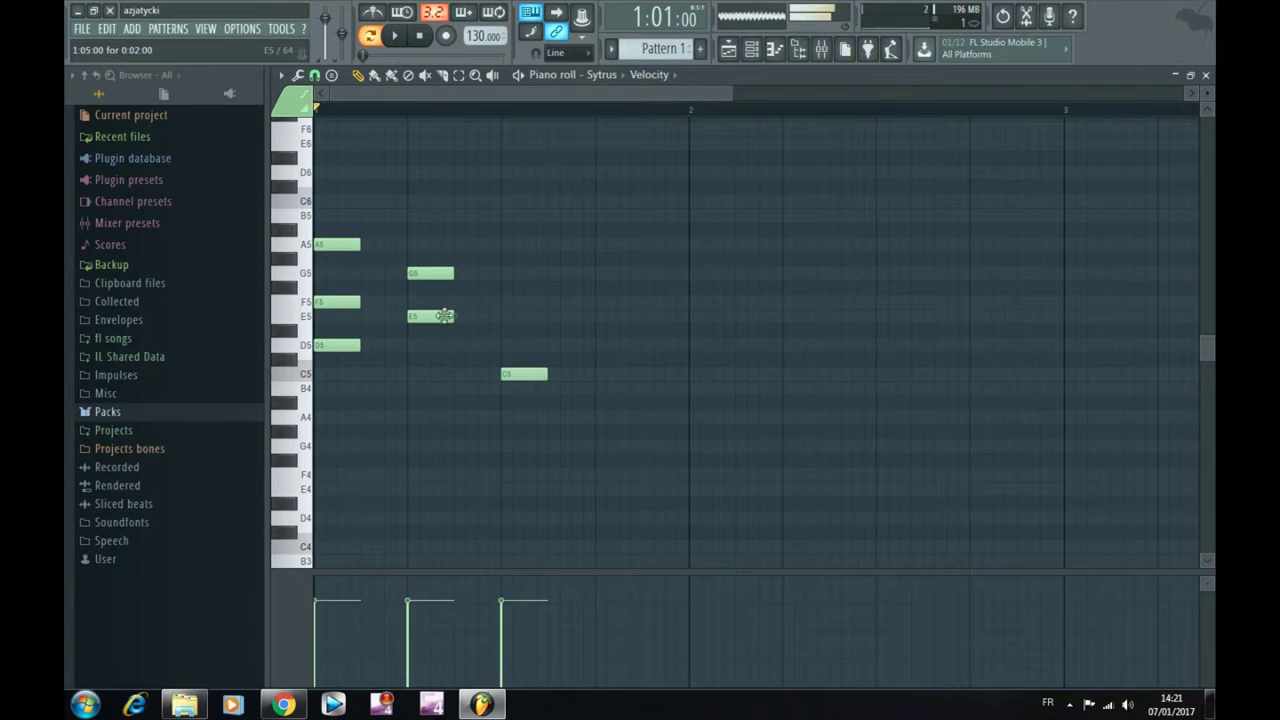
left_click_drag(434, 315, 517, 312)
left_click_drag(430, 273, 516, 273)
Add a D5, F5 and A5 chord at the start of bar 2.
left_click(699, 346)
left_click(697, 273)
left_click_drag(699, 291, 700, 302)
left_click(701, 244)
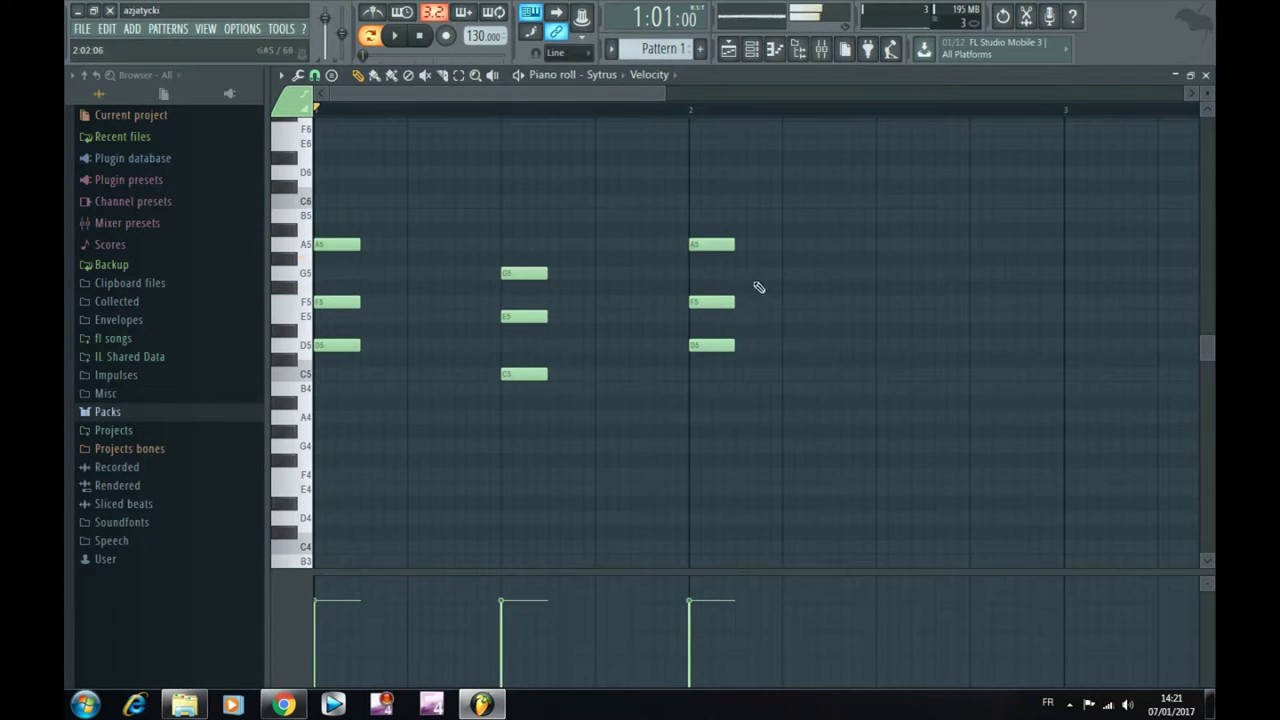
Add an E5, G5 and B5 chord on the third beat of bar 2.
left_click(788, 318)
left_click_drag(788, 273, 900, 273)
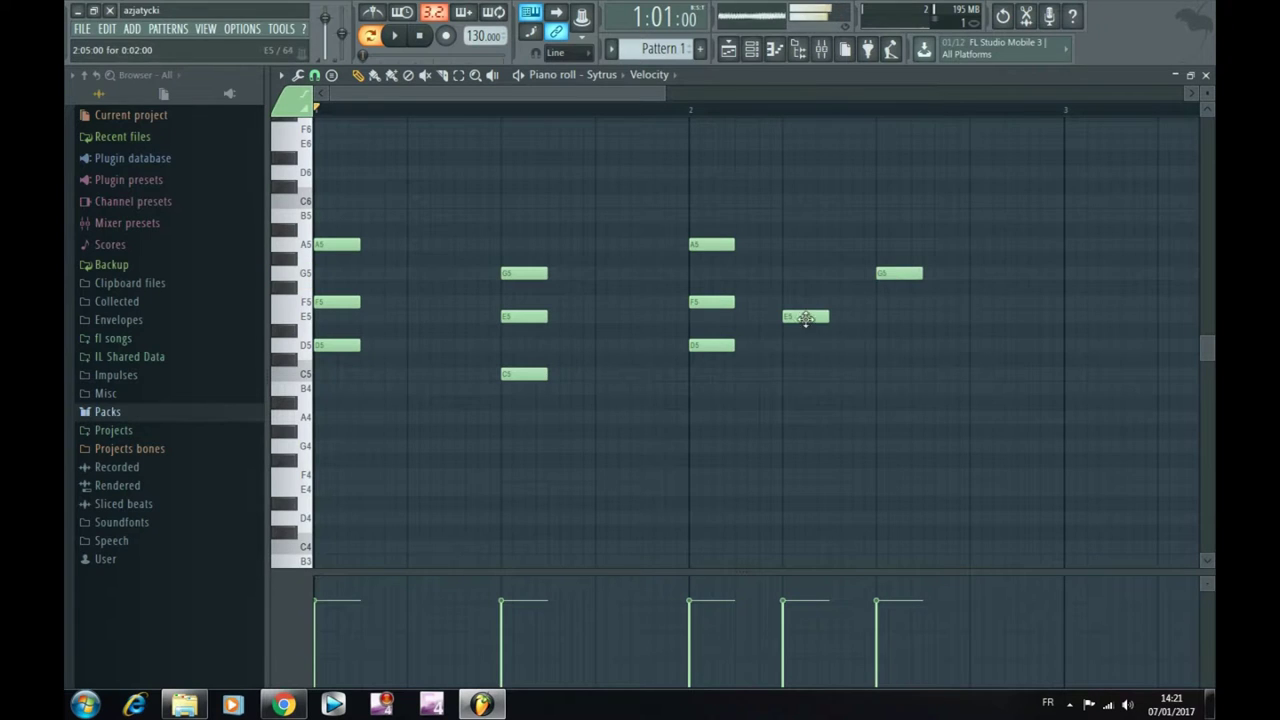
left_click_drag(806, 318, 900, 318)
left_click(884, 216)
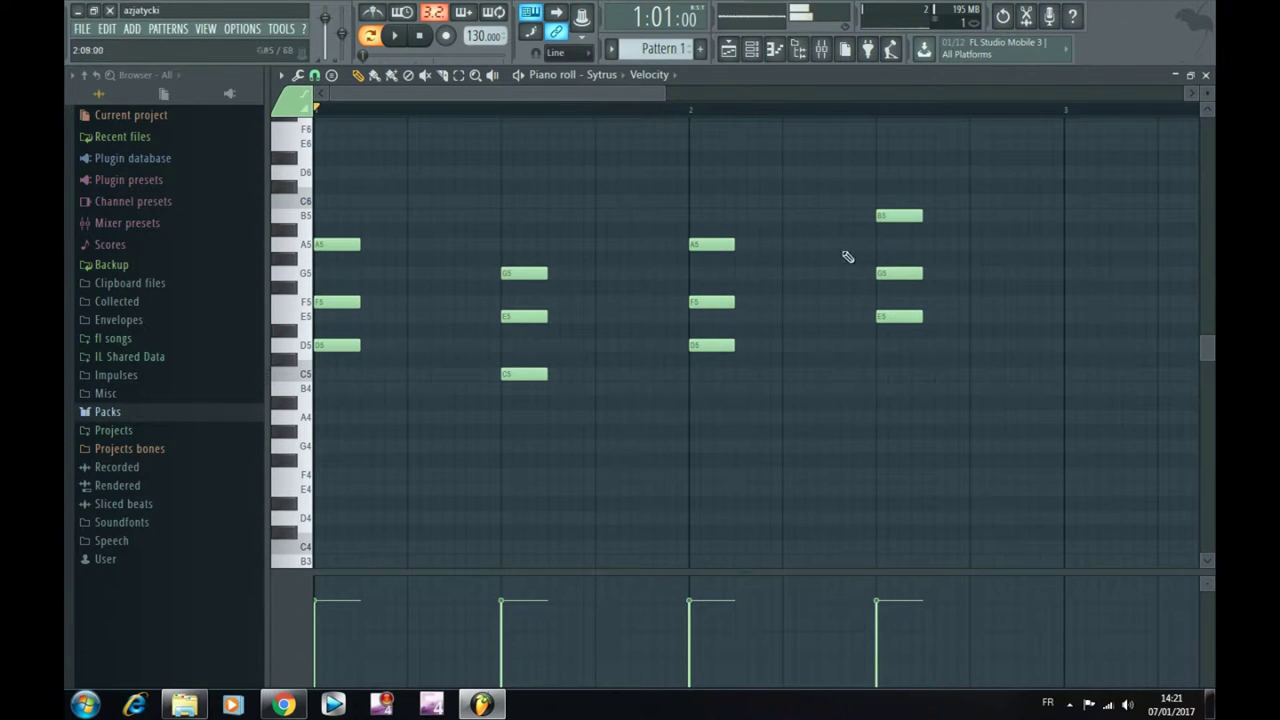
Play back the chord progression, stop it and close the piano roll.
key("space")
scroll(808, 160, "down", 1, "ctrl")
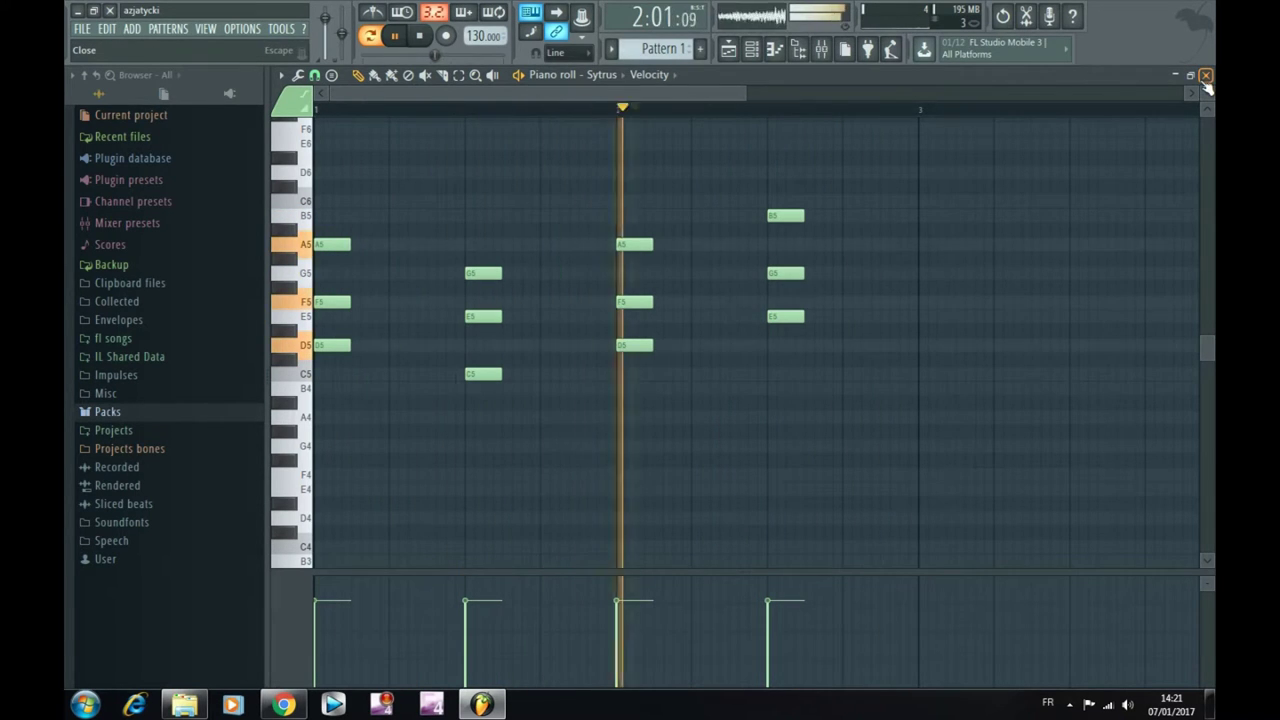
key("space")
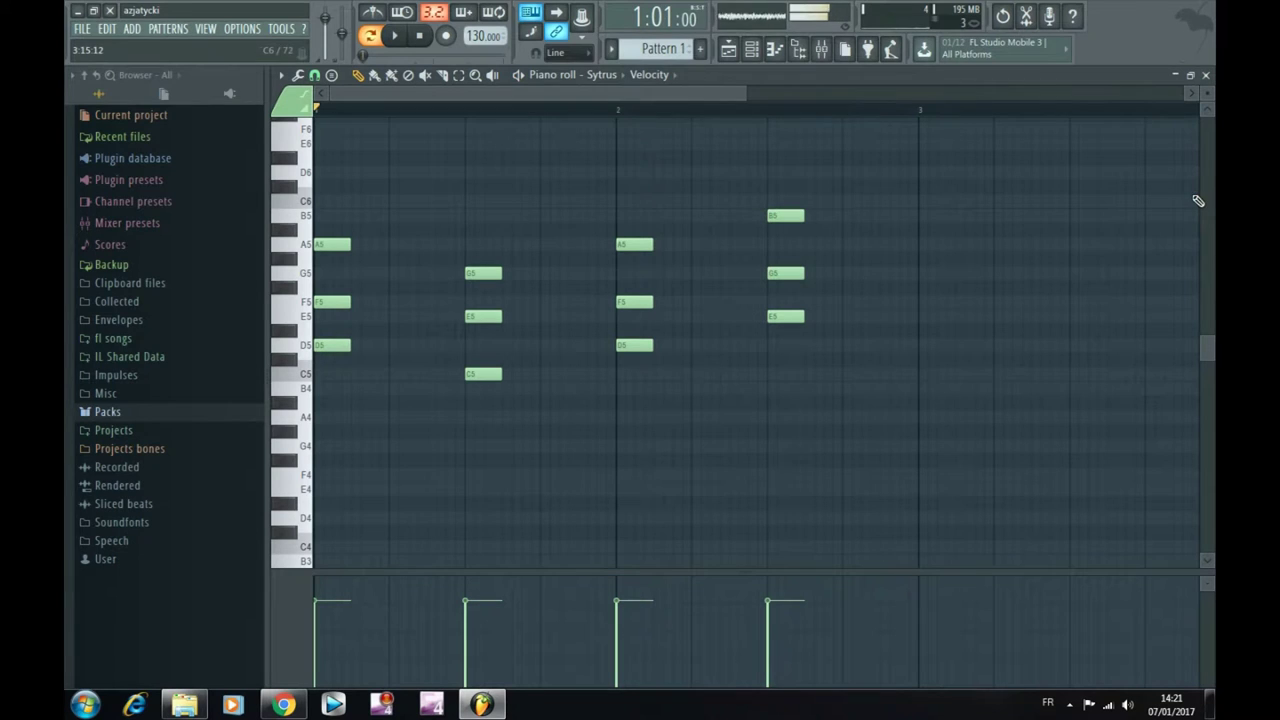
left_click(1206, 76)
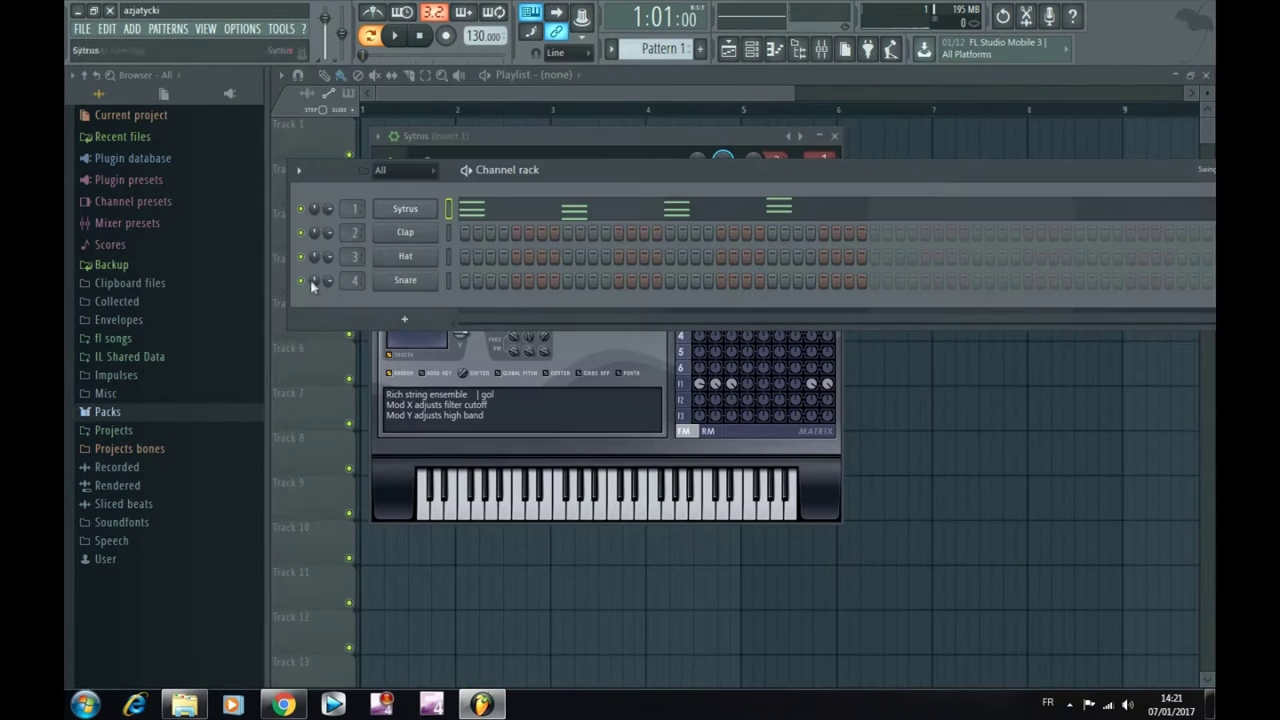
Shorten the volume envelope attacks of Sytrus operators 1, 2 and 3 by moving each peak to about 0:07.
left_click(632, 383)
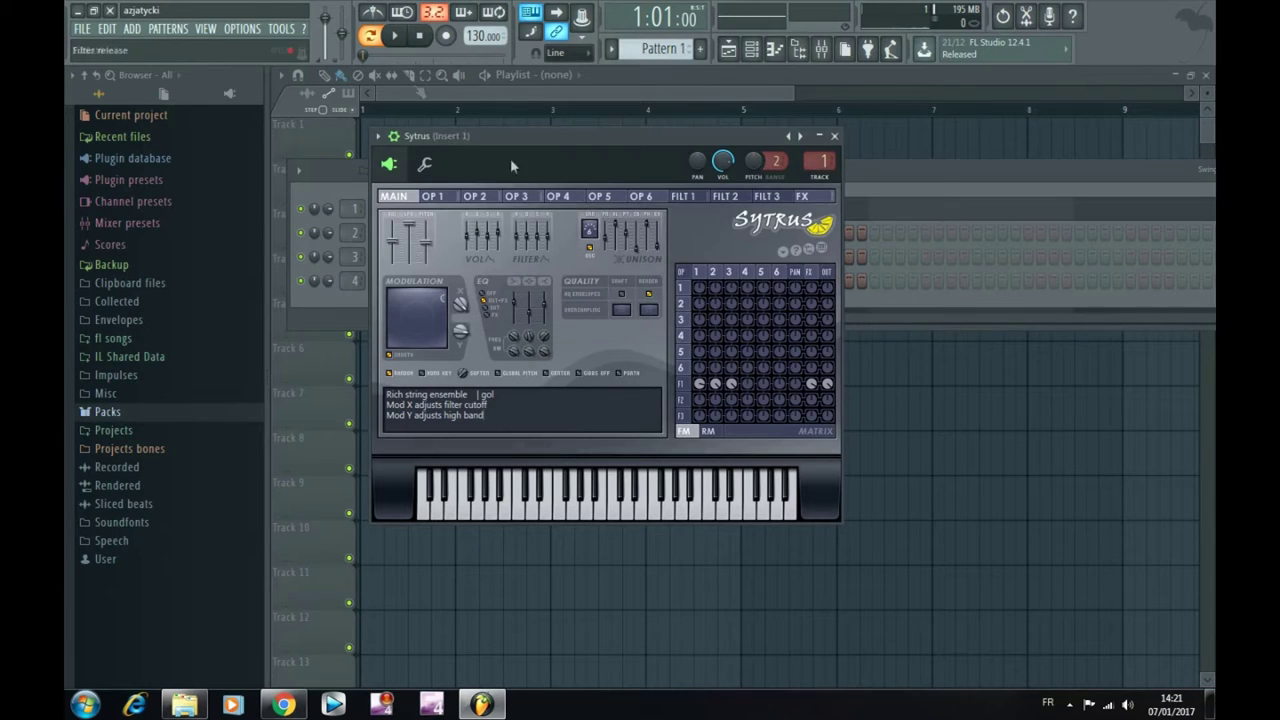
left_click(433, 196)
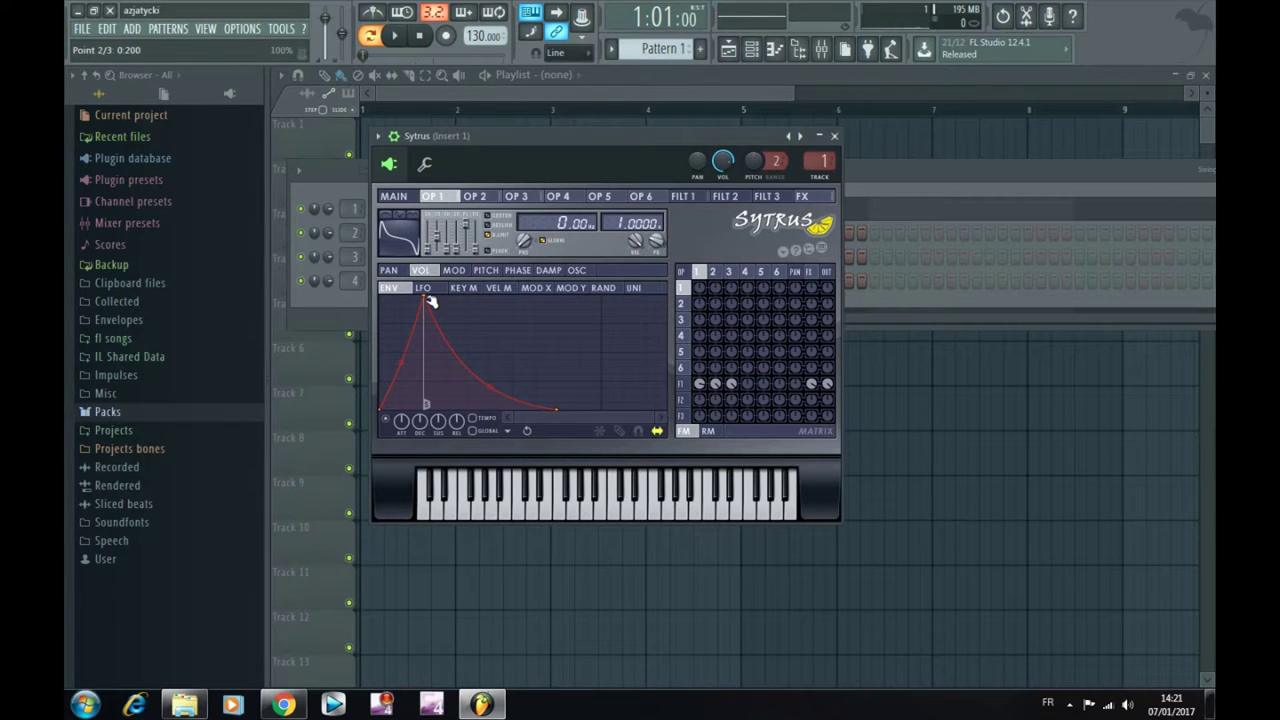
left_click_drag(429, 299, 400, 262)
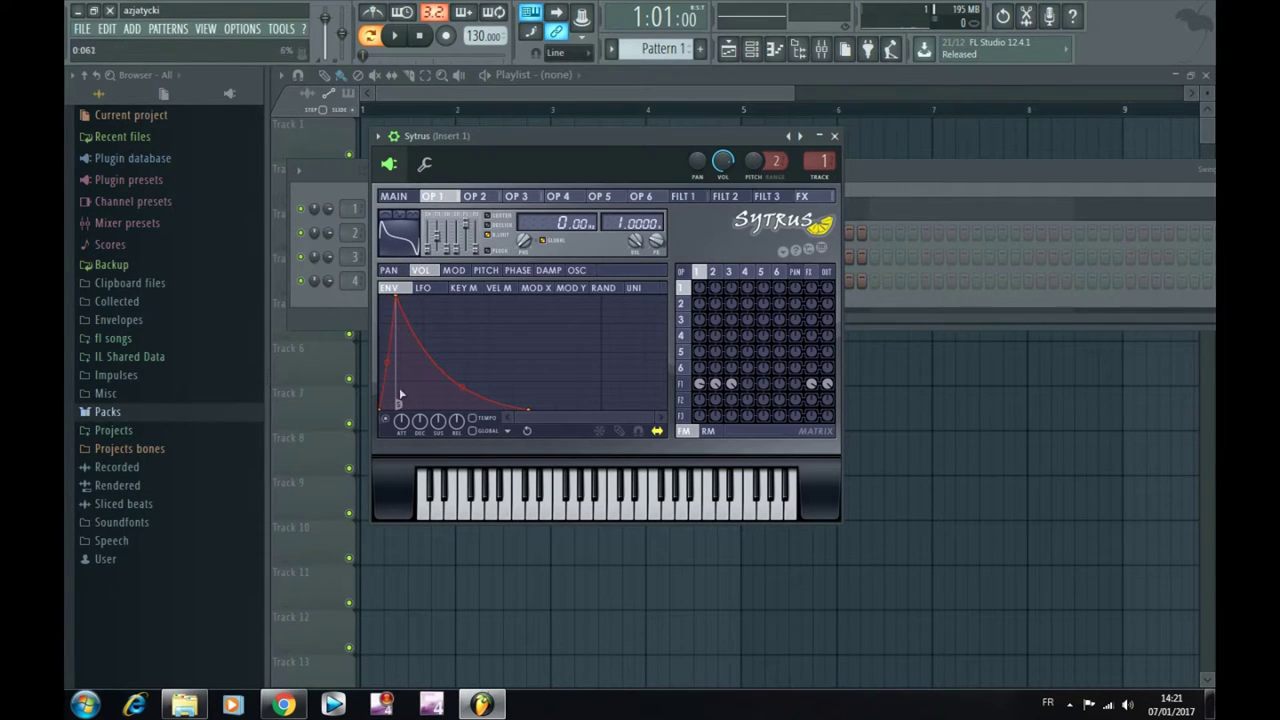
left_click(474, 197)
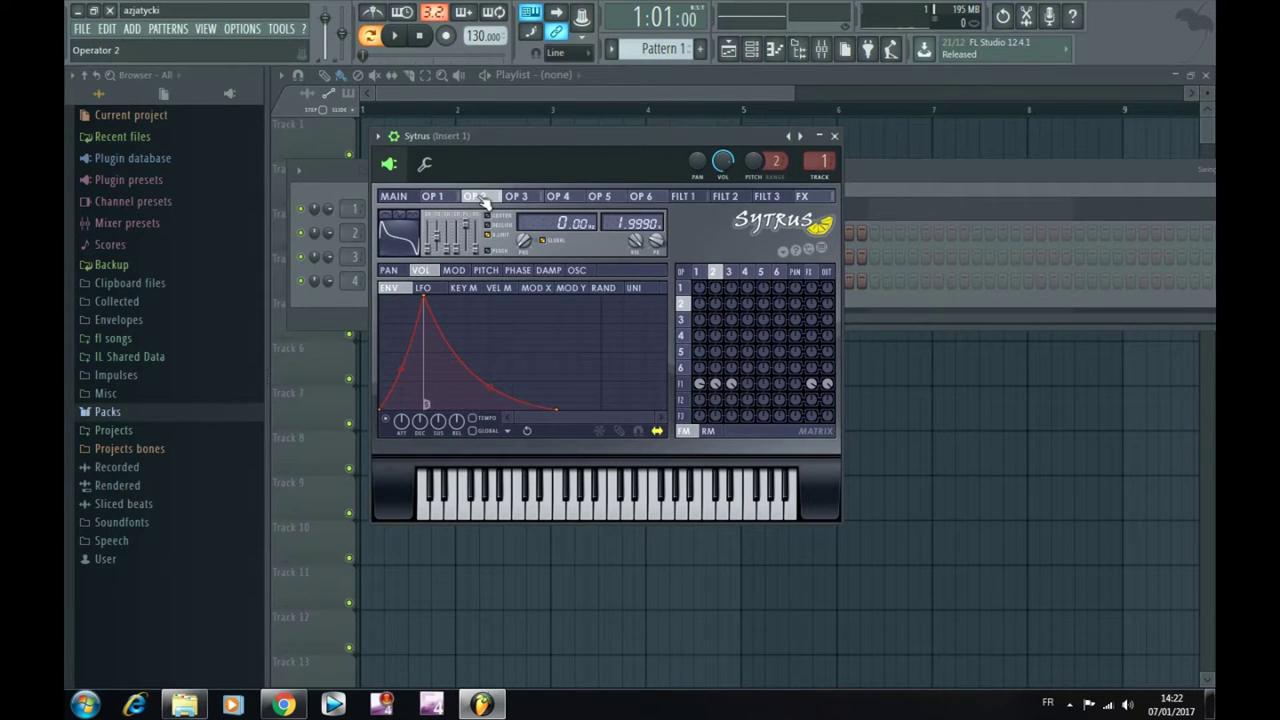
left_click_drag(424, 297, 397, 289)
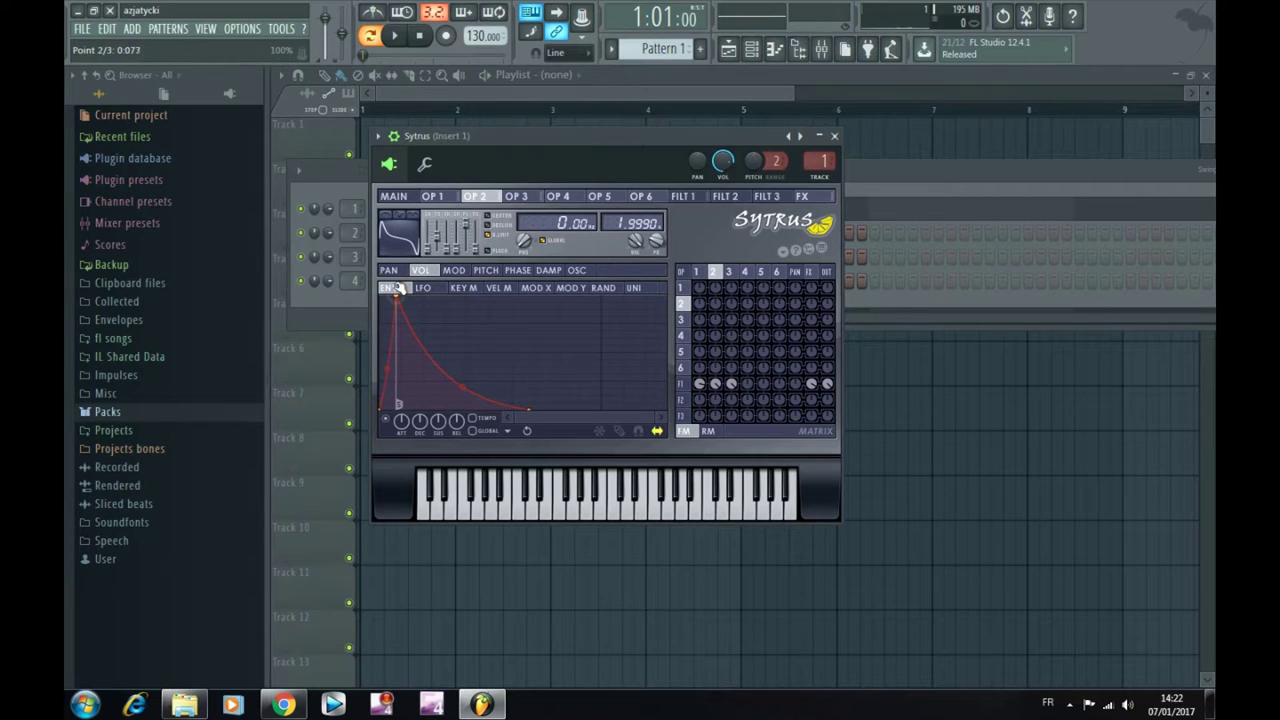
left_click(527, 198)
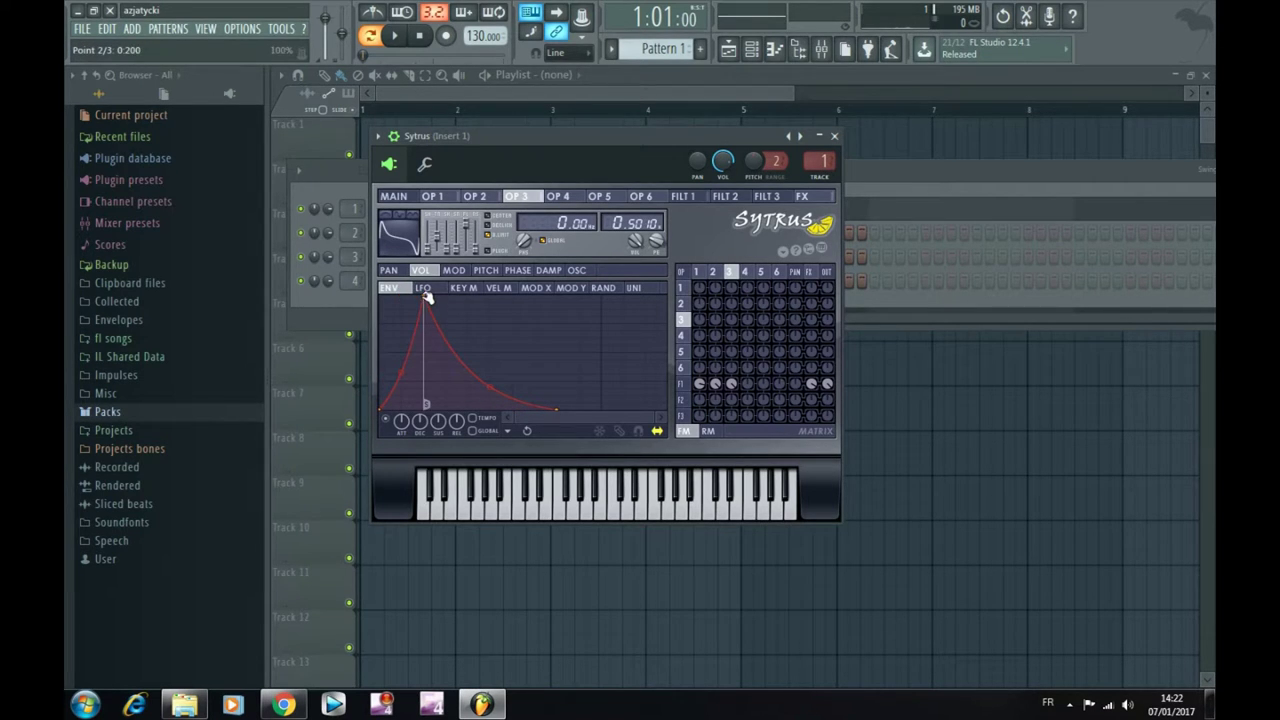
left_click_drag(427, 297, 397, 290)
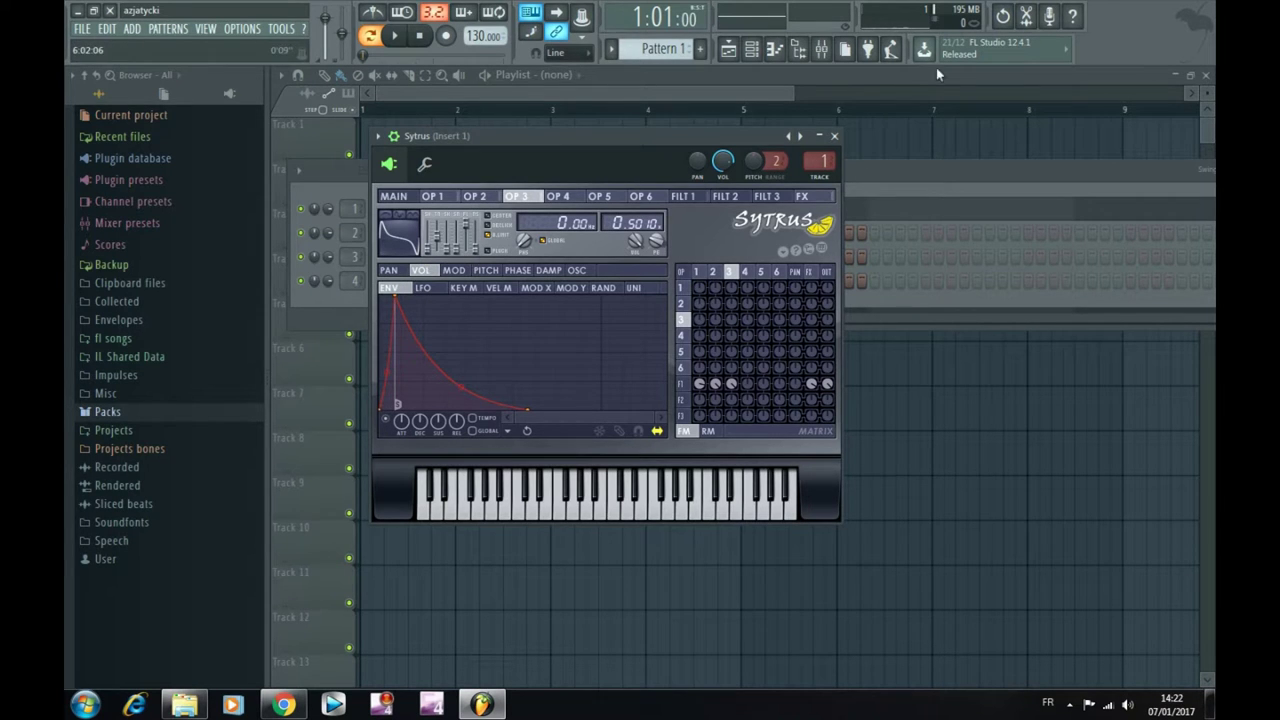
Close the Sytrus window, then play and stop the pattern to hear the edited sound.
left_click(835, 136)
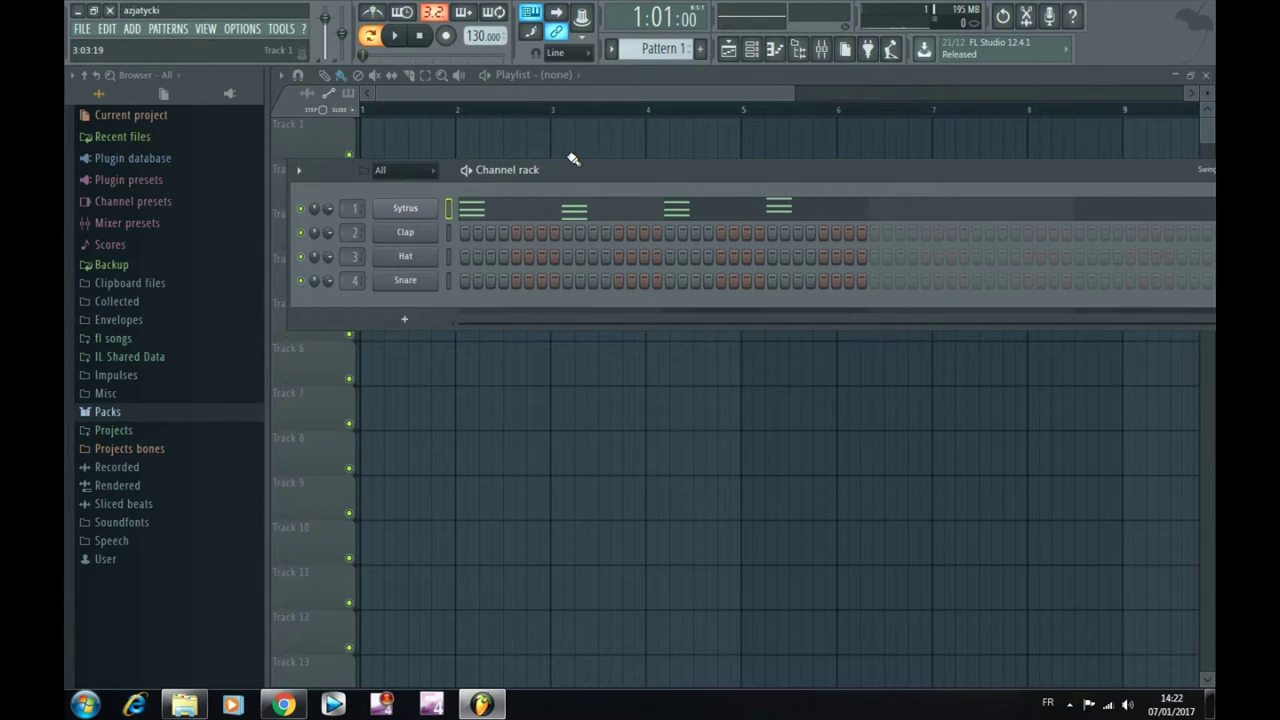
left_click(396, 36)
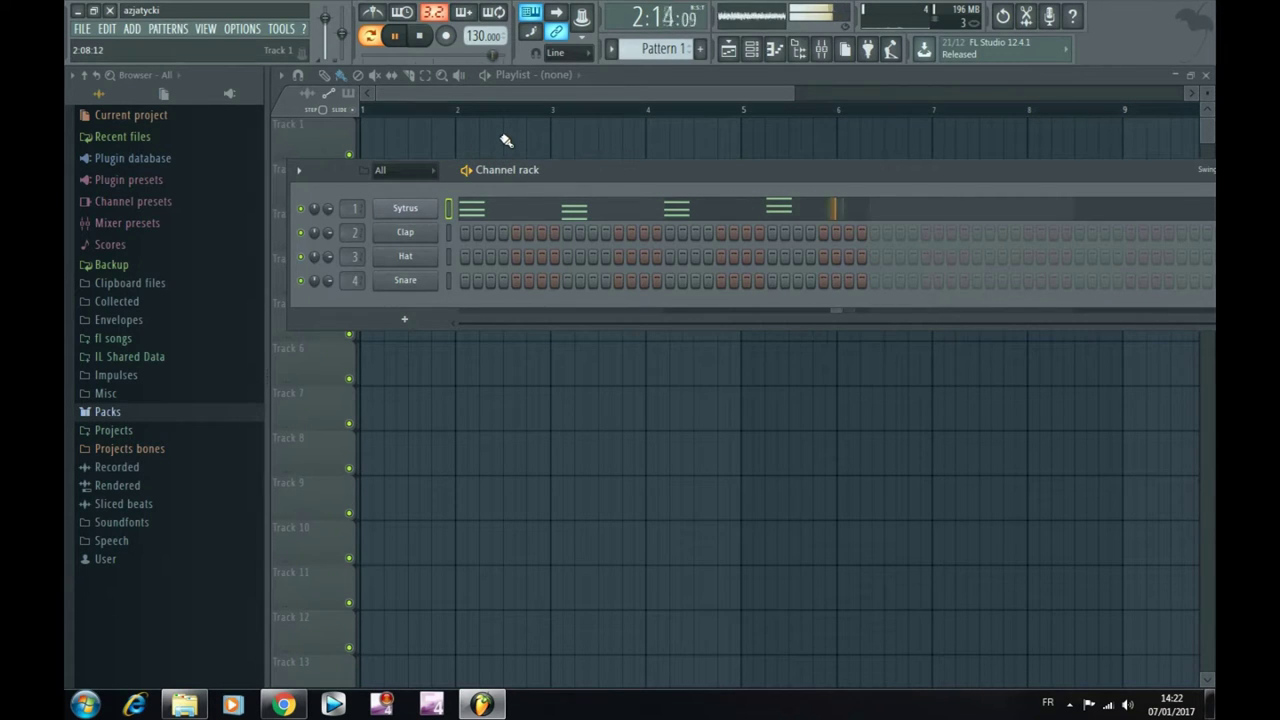
key("space")
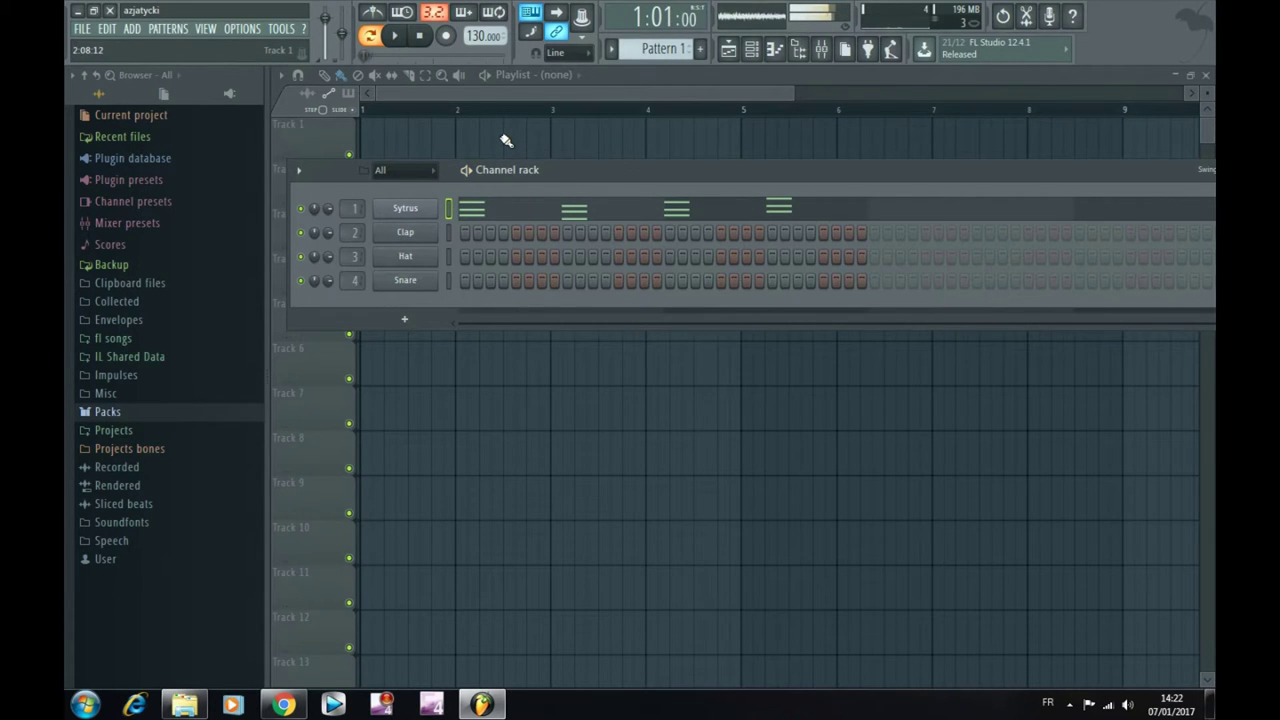
Insert a second Sytrus instrument into the channel rack.
right_click(441, 206)
mouse_move(545, 306)
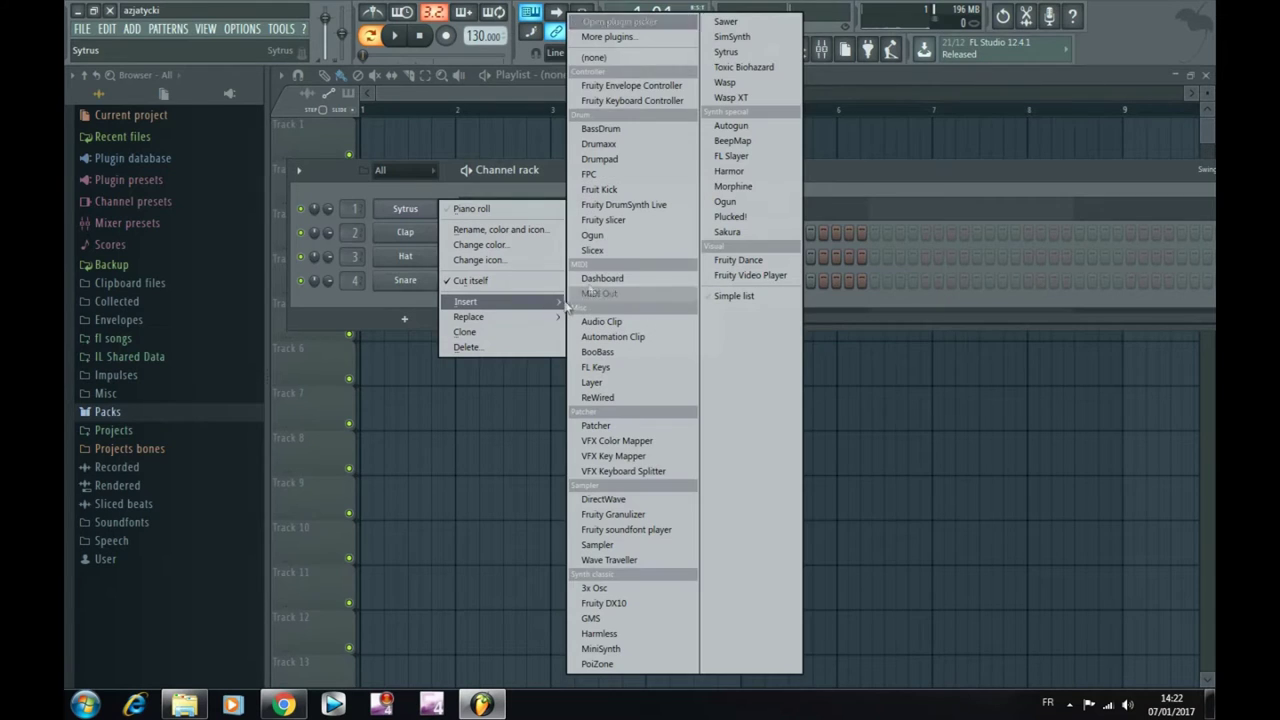
left_click(727, 52)
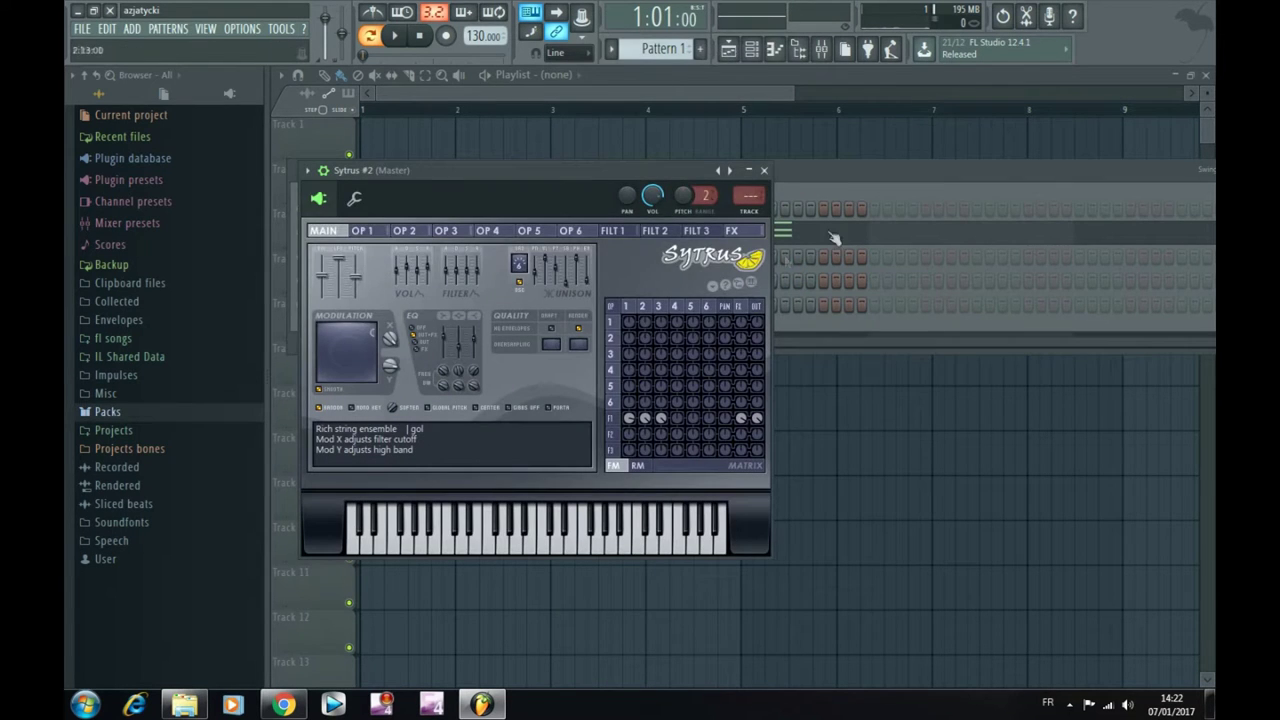
left_click(838, 175)
Copy the chord notes from the Sytrus channel and paste them into Sytrus #2.
right_click(430, 237)
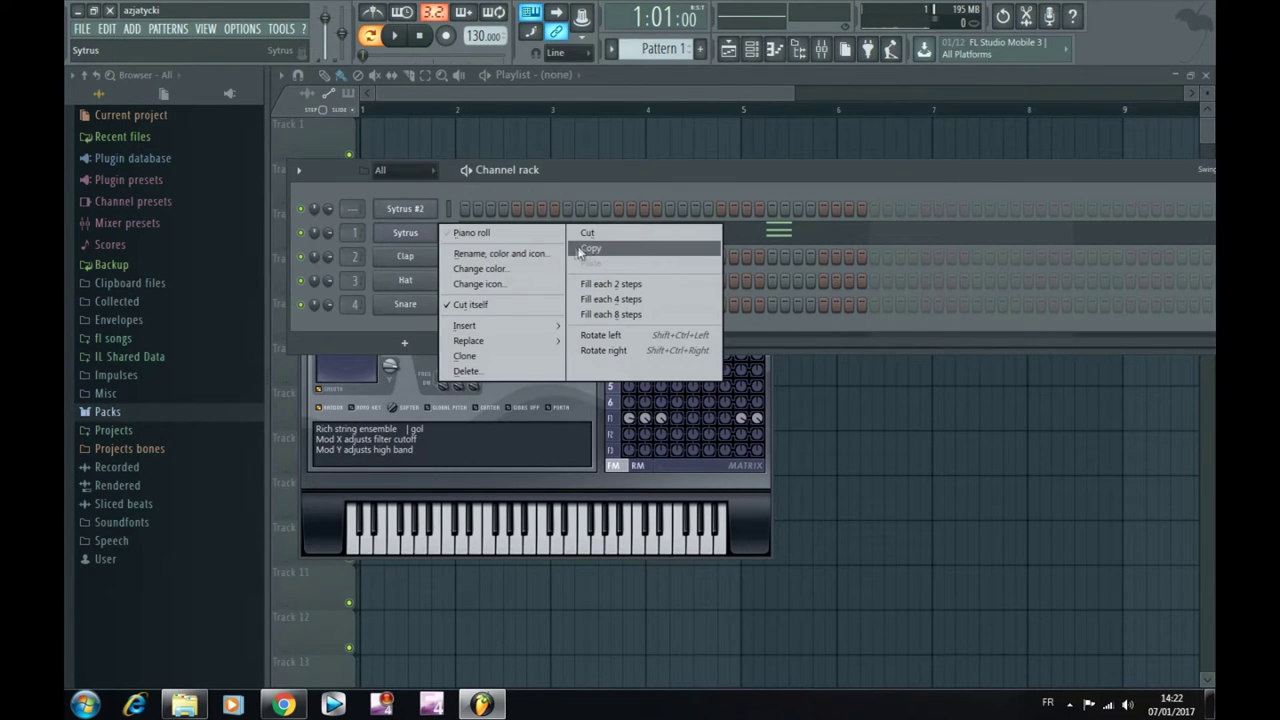
left_click(592, 248)
right_click(428, 208)
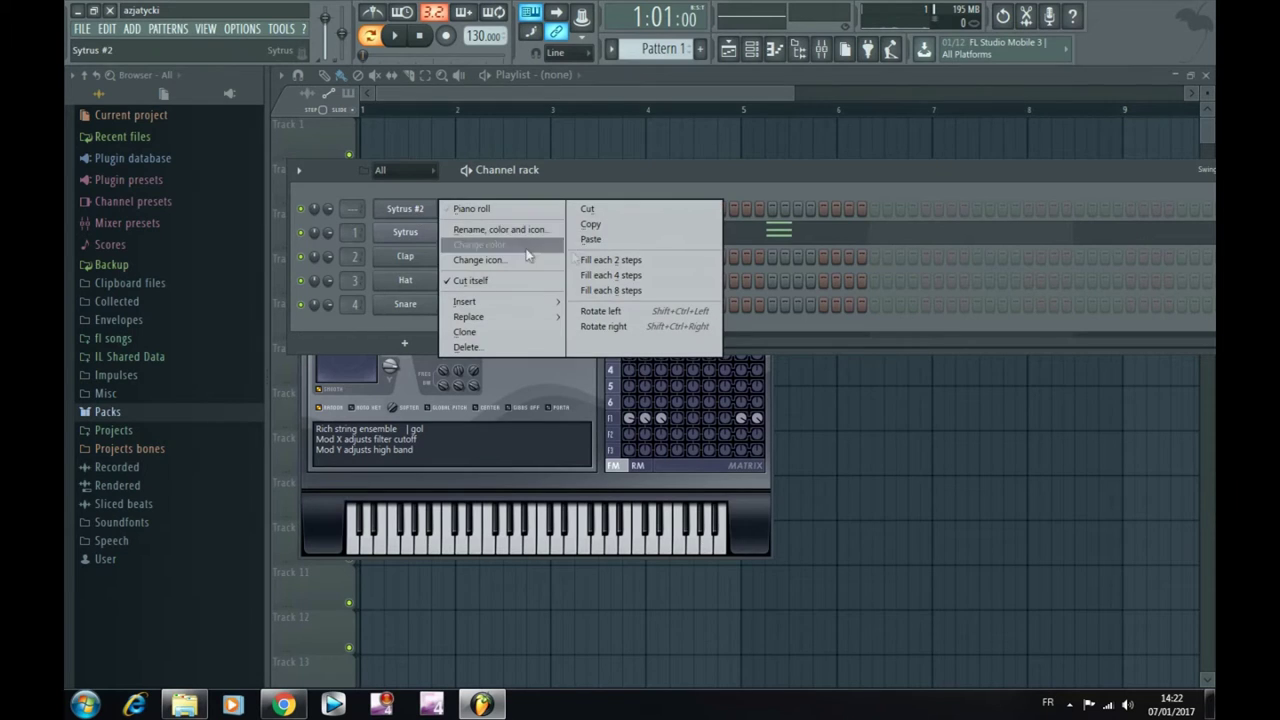
left_click(595, 240)
Mute the original Sytrus channel and move Sytrus #2 below it in the channel rack.
left_click(300, 232)
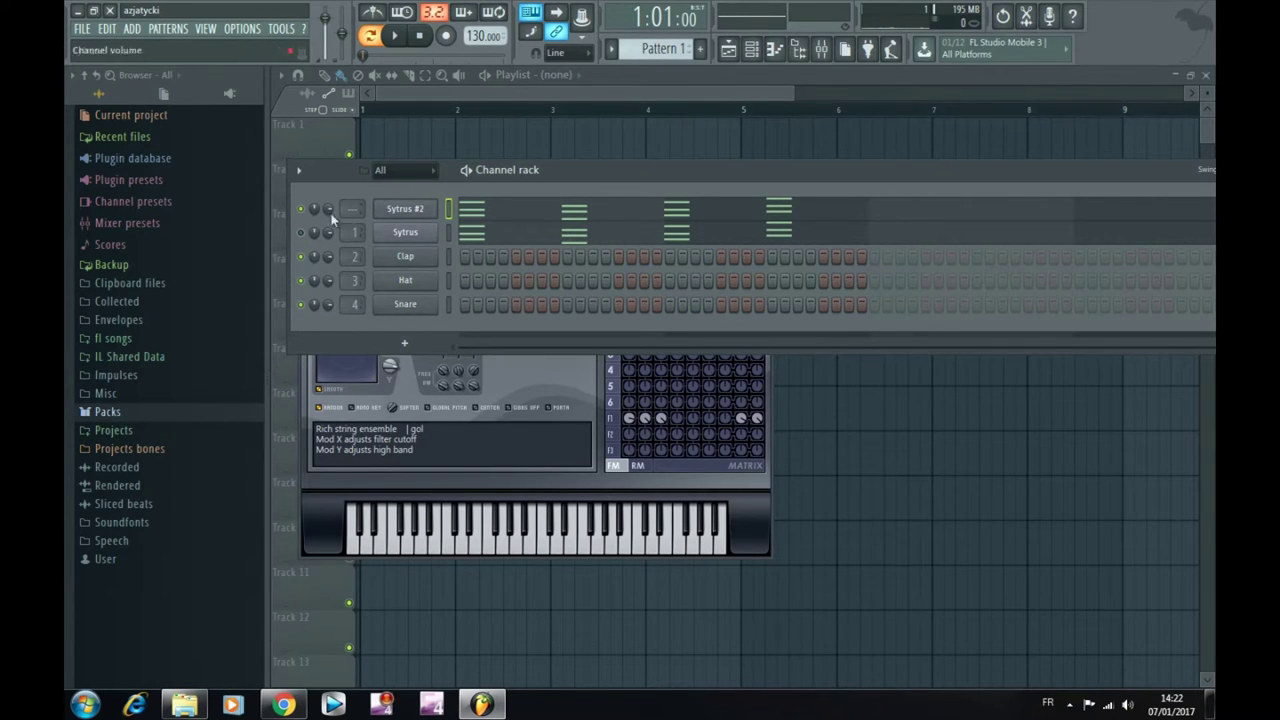
left_click(408, 212)
left_click(408, 212)
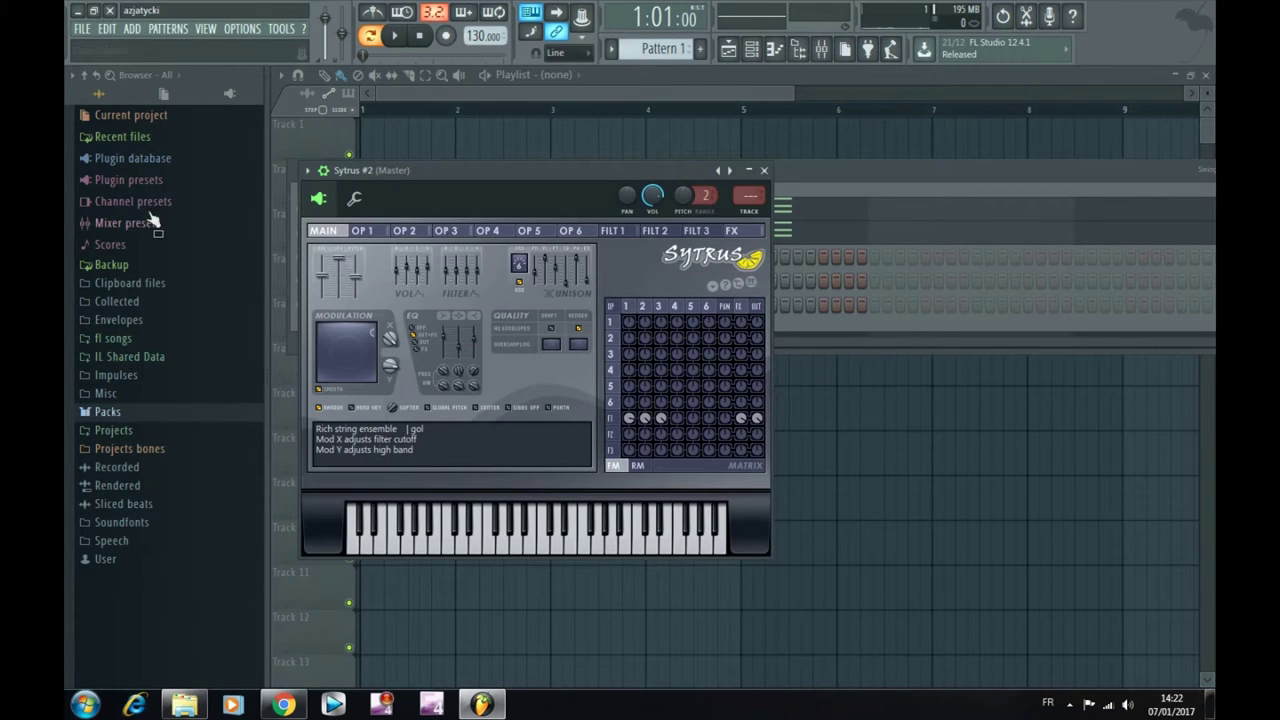
left_click(865, 322)
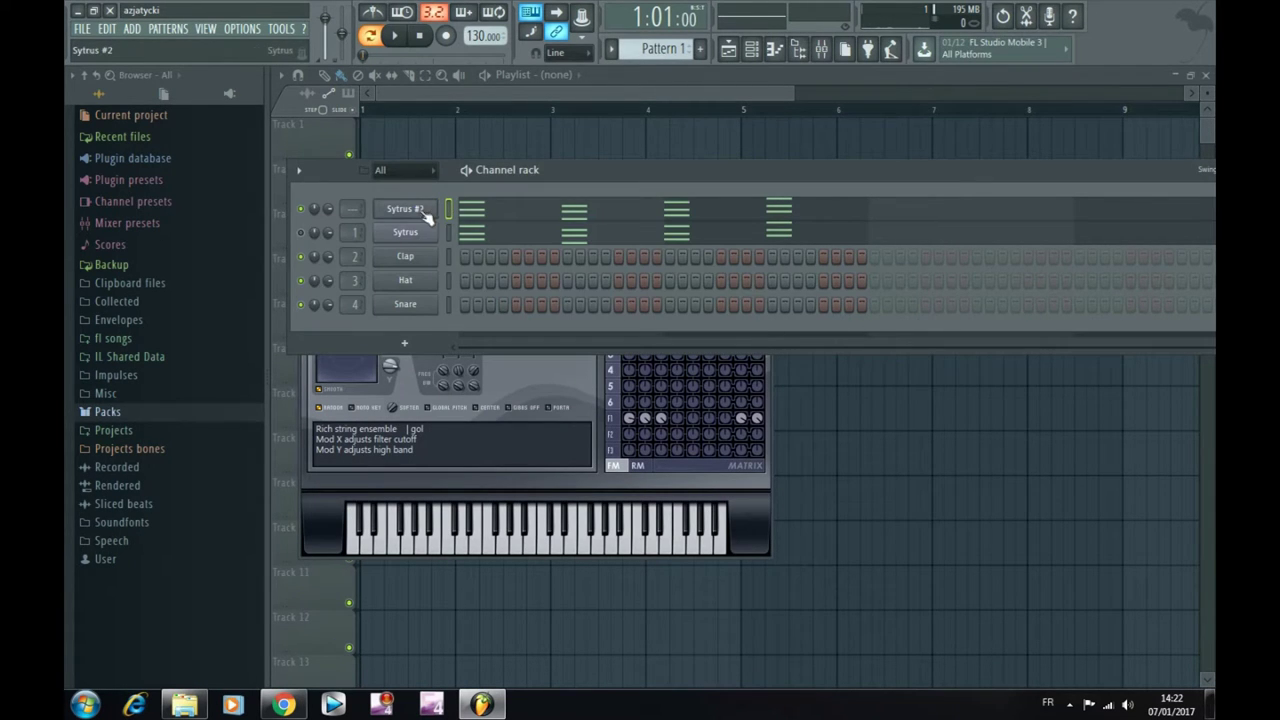
key("alt+Down")
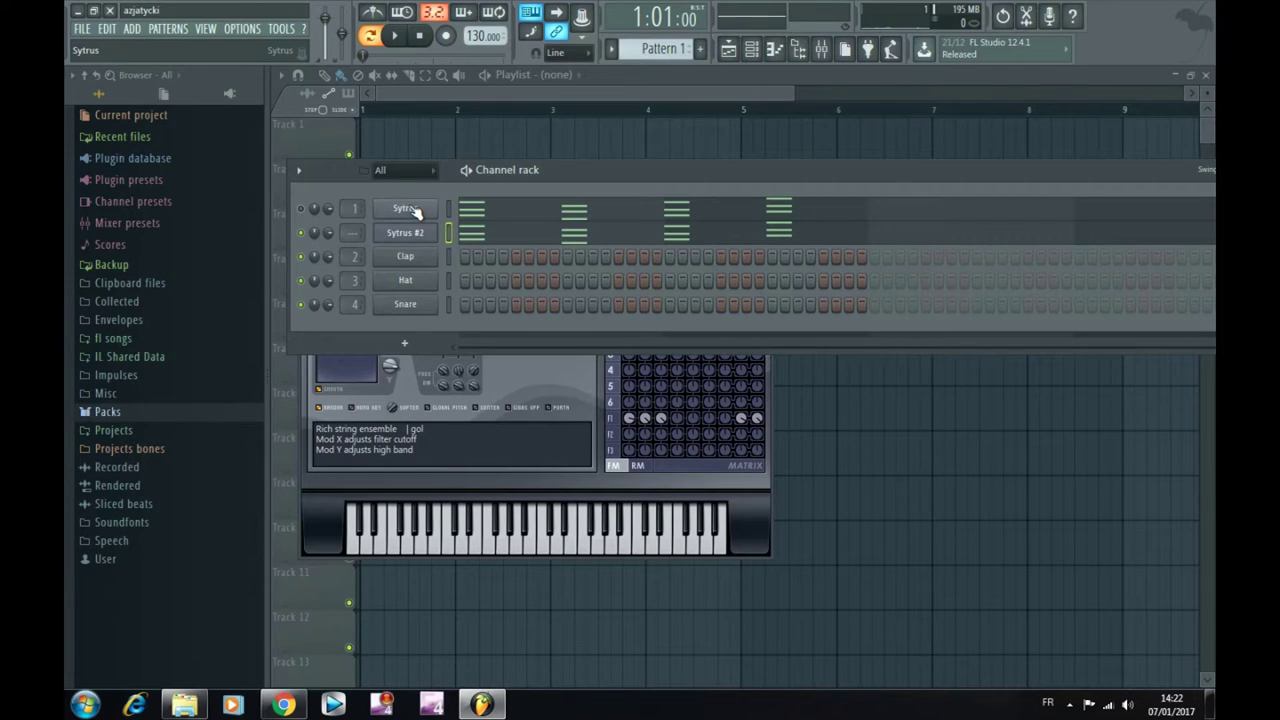
Play the pattern with only Sytrus #2 audible, swap the mutes and play it with only the original Sytrus.
left_click(405, 212)
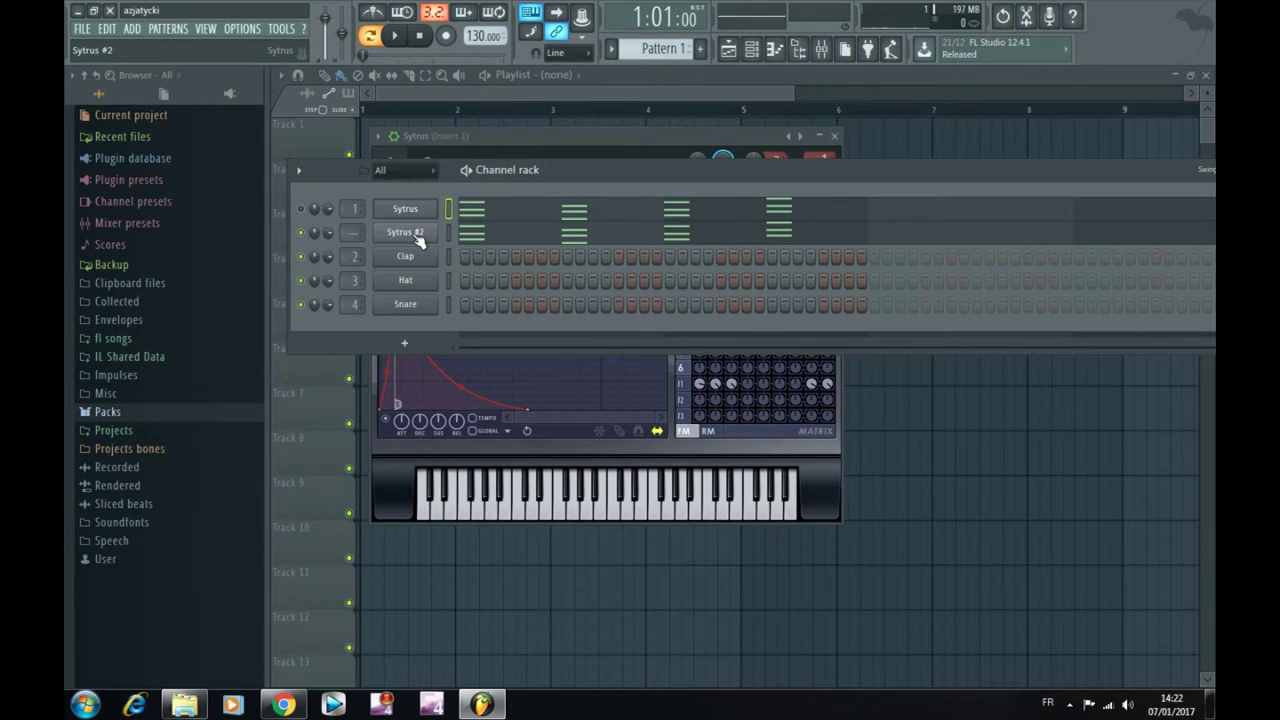
left_click(418, 236)
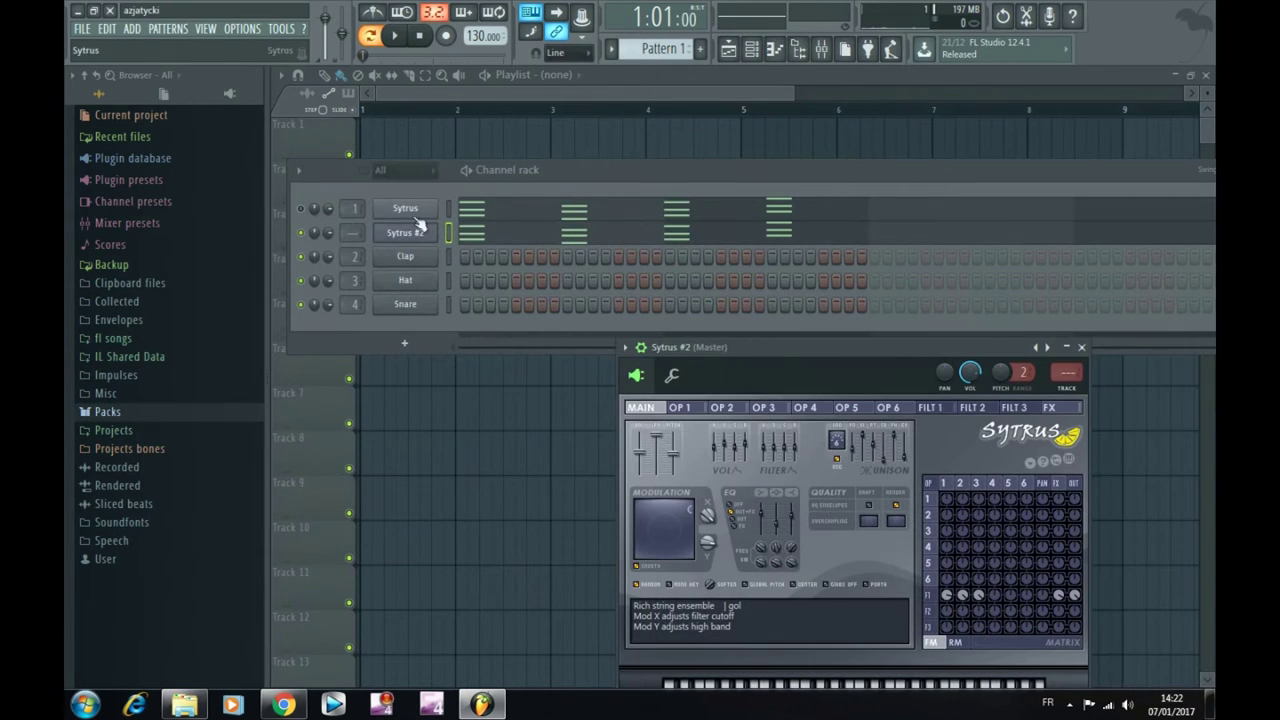
left_click(398, 37)
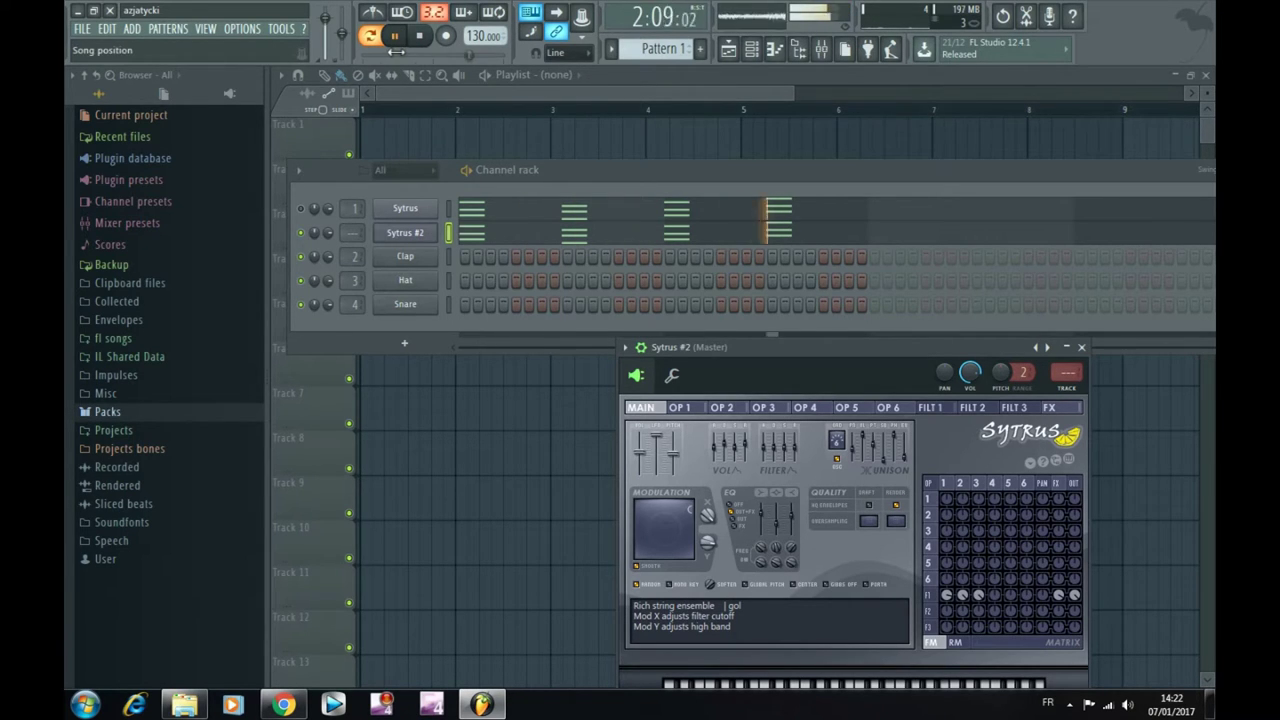
key("space")
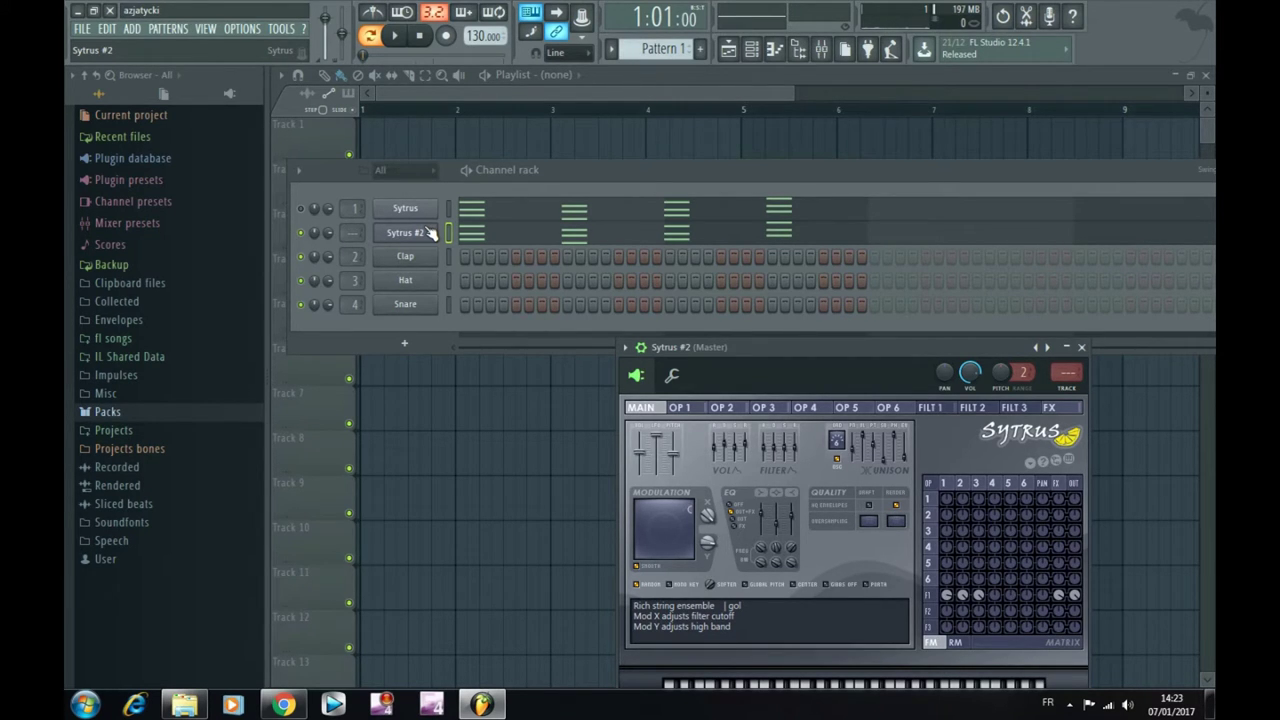
left_click(301, 233)
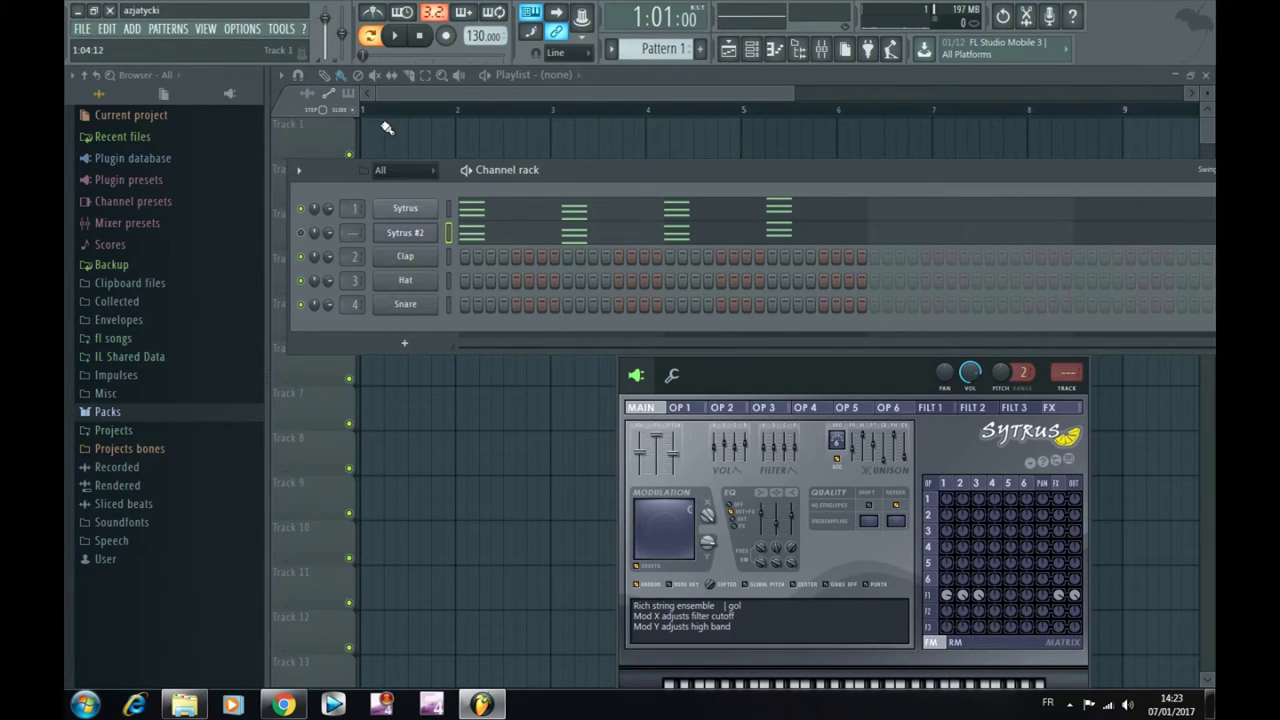
key("space")
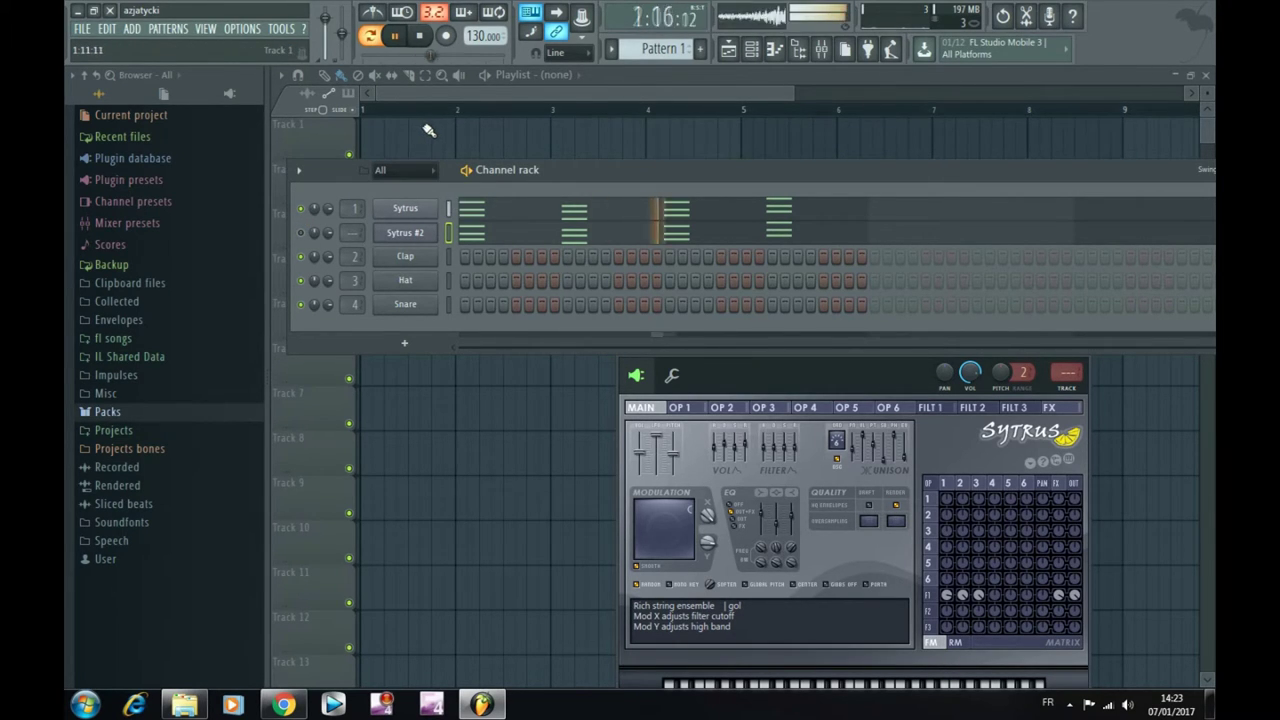
key("space")
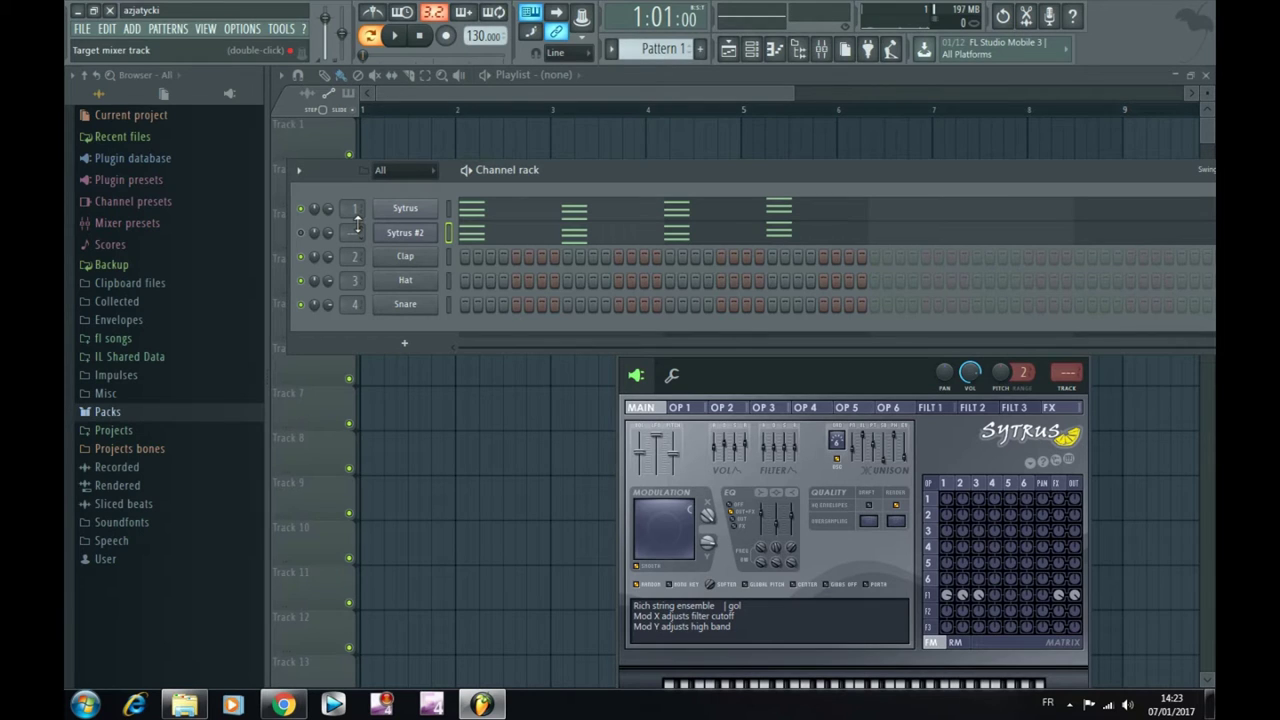
Lengthen the volume envelope attacks of operators 1, 2 and 3 in Sytrus #2 by moving each peak further along the time axis.
left_click_drag(894, 354, 658, 279)
left_click(435, 299)
left_click(405, 300)
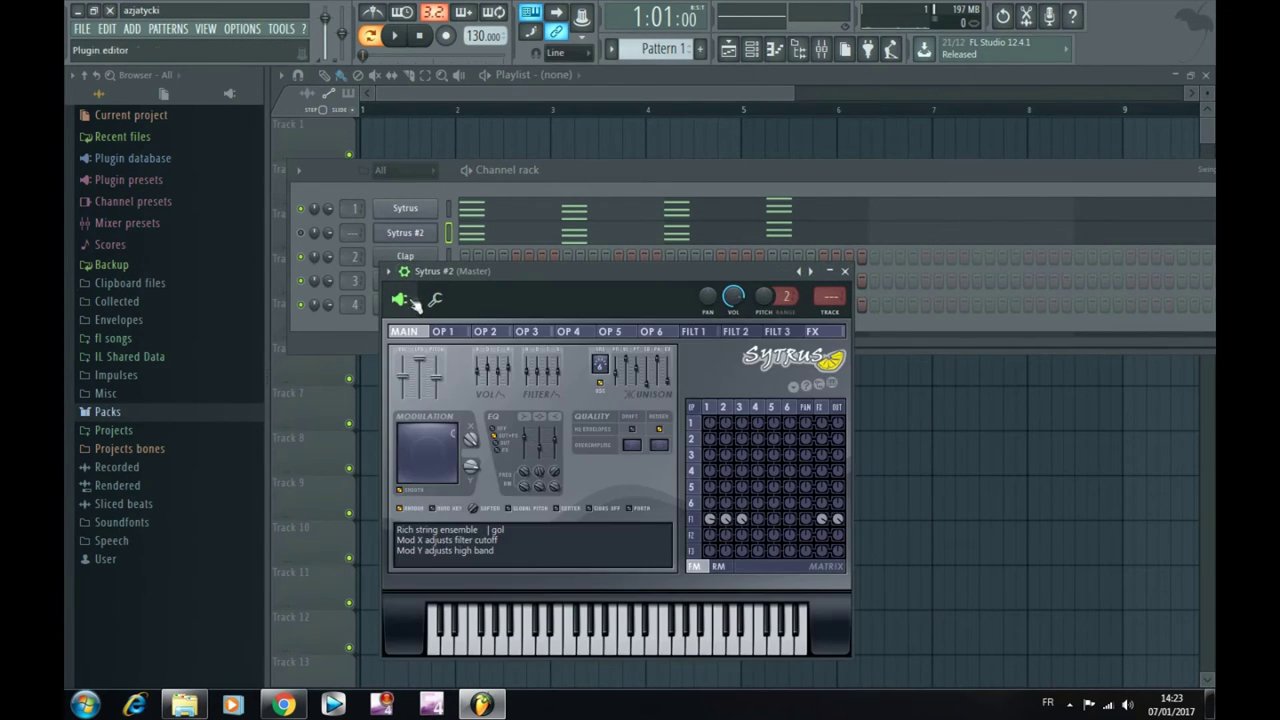
left_click(442, 332)
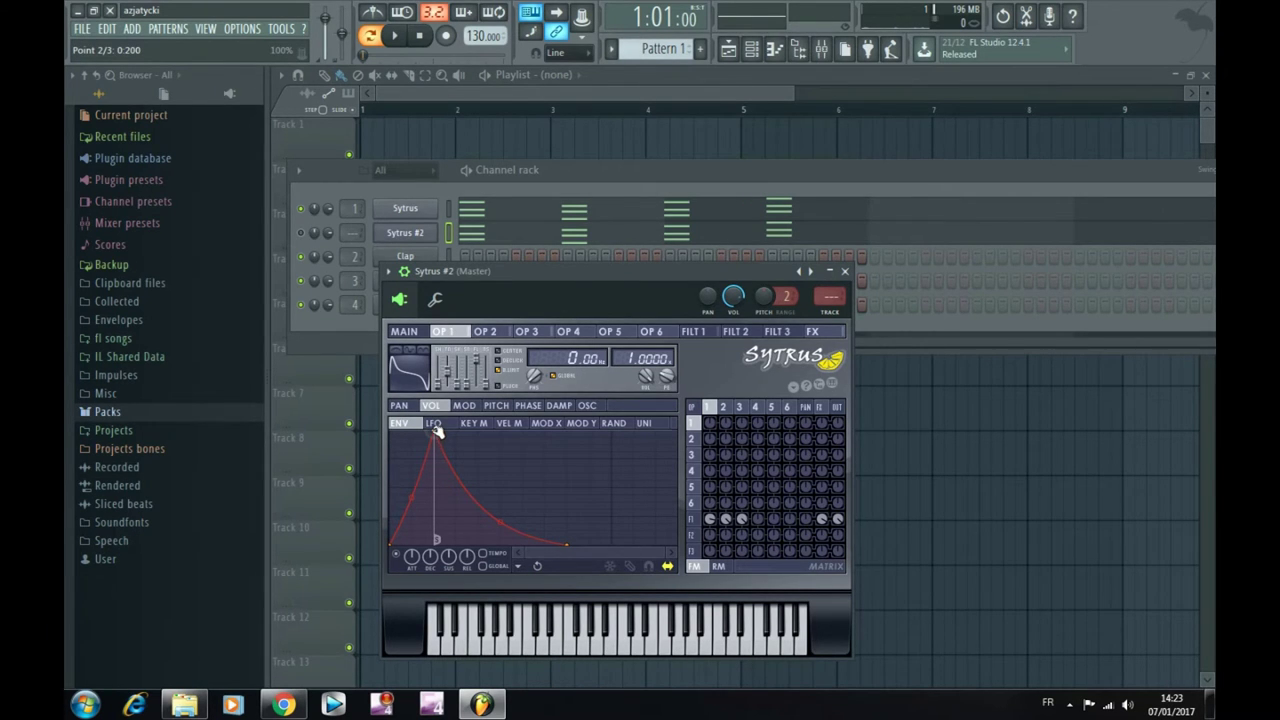
left_click_drag(436, 430, 462, 427)
left_click(485, 331)
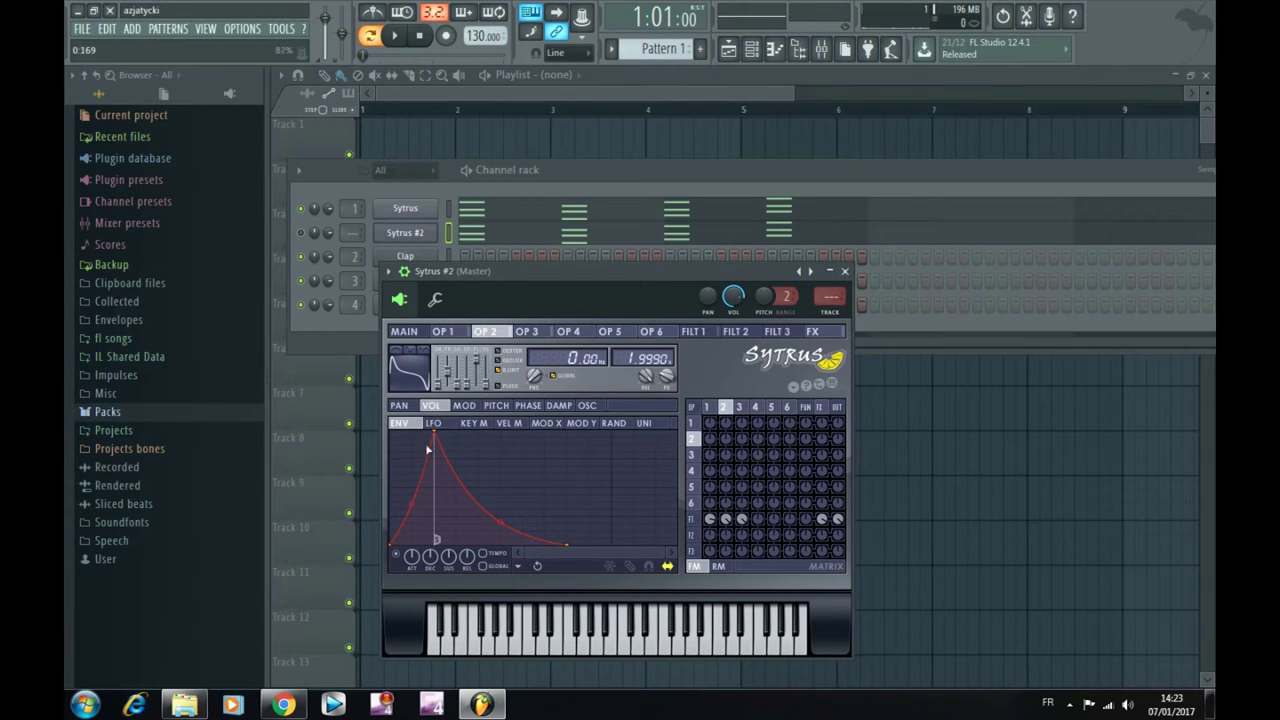
left_click_drag(438, 430, 461, 434)
left_click(527, 334)
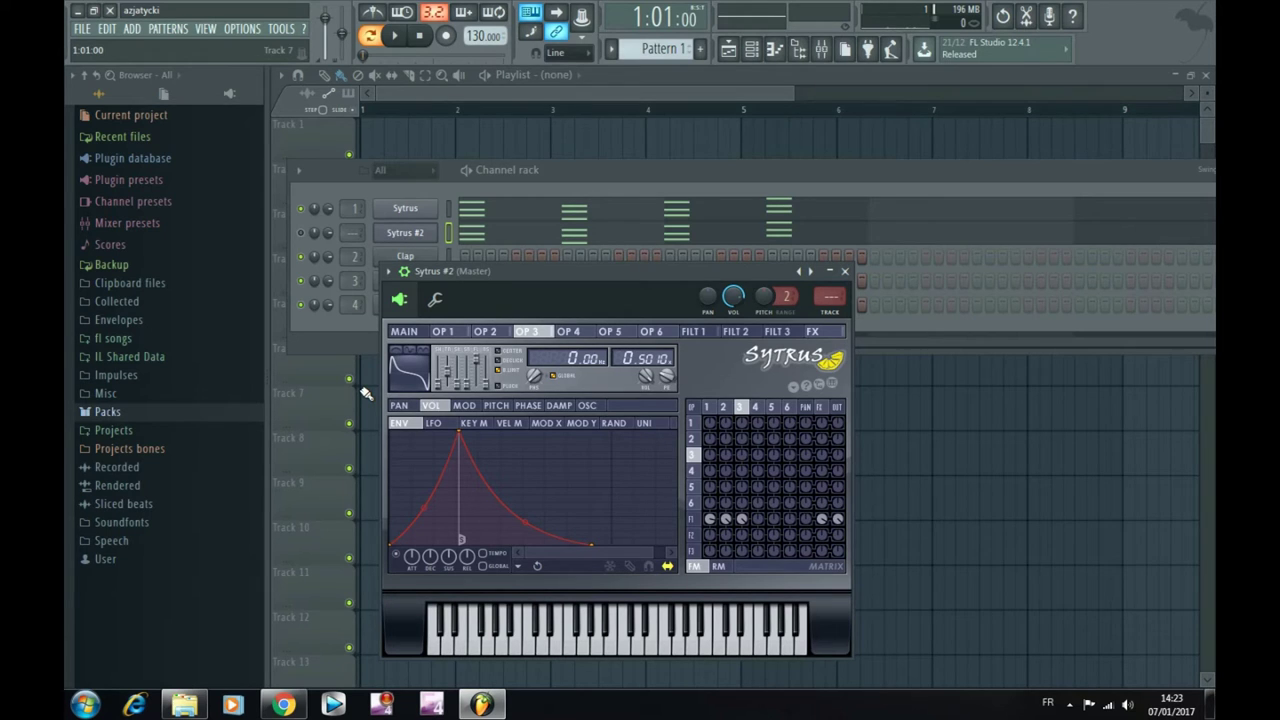
Compare the pattern on the original Sytrus with the edited Sytrus #2 by swapping the mutes and playing each one.
key("space")
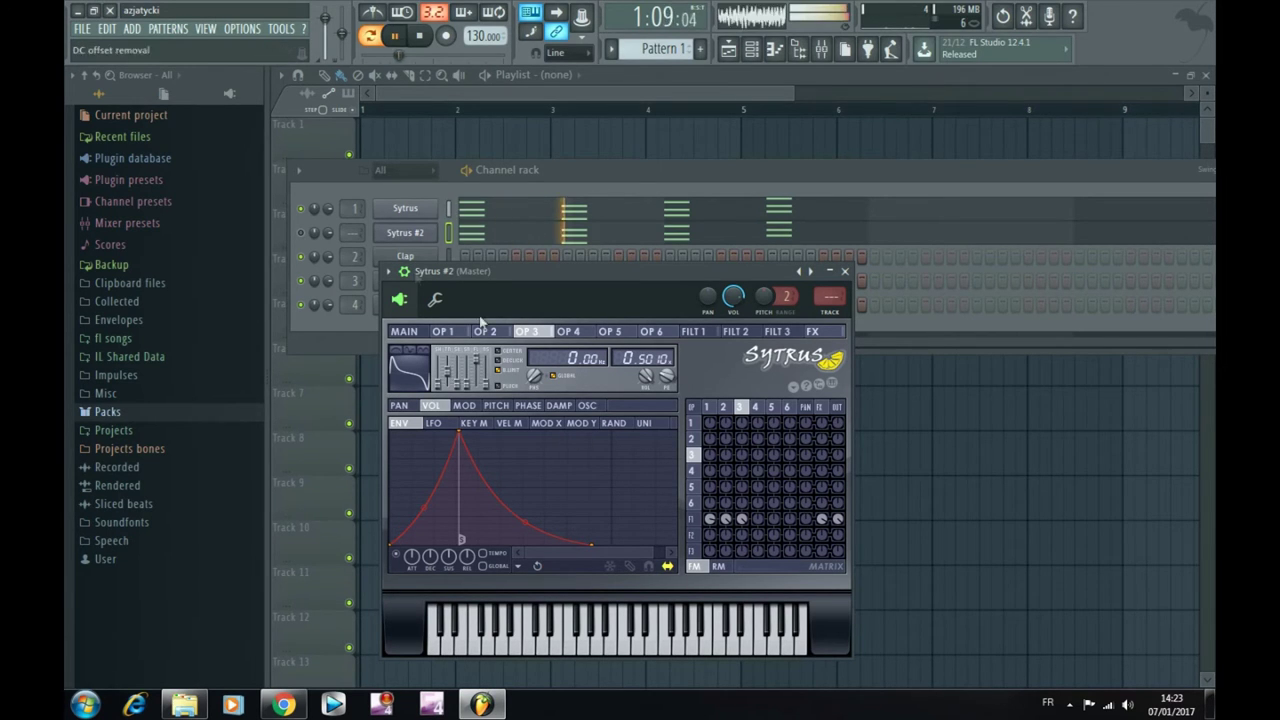
left_click(303, 233)
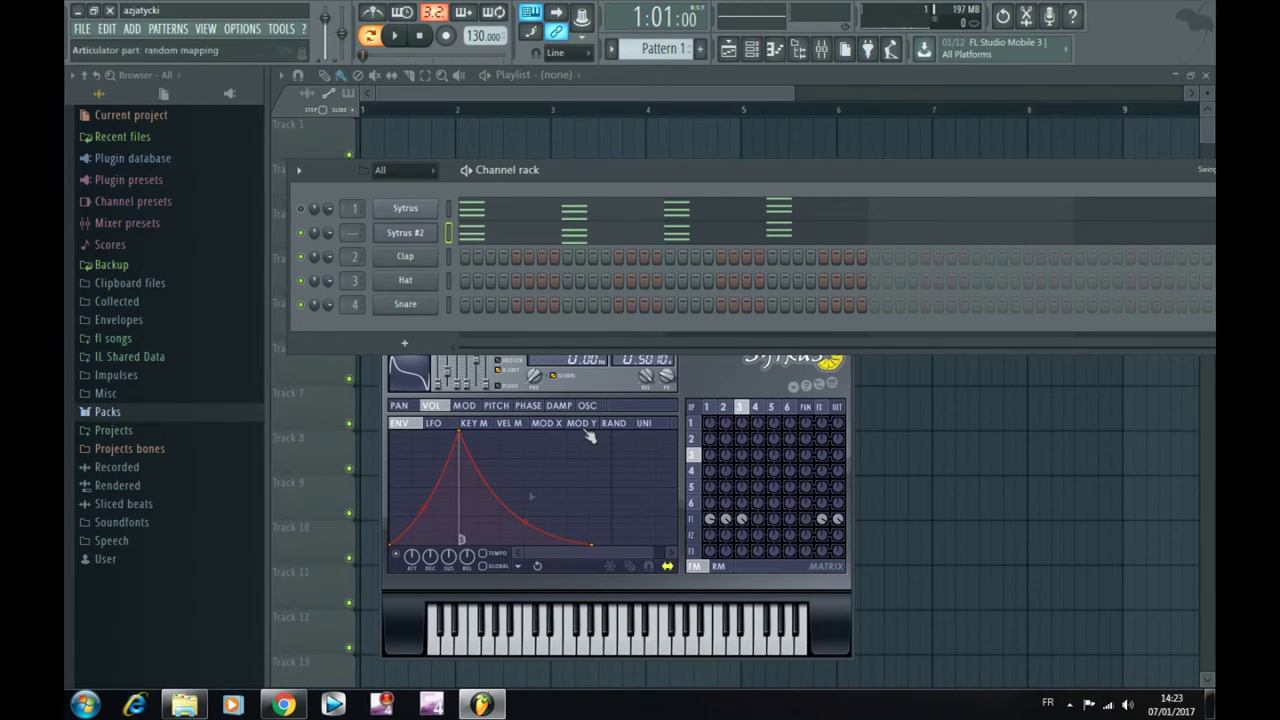
left_click(694, 366)
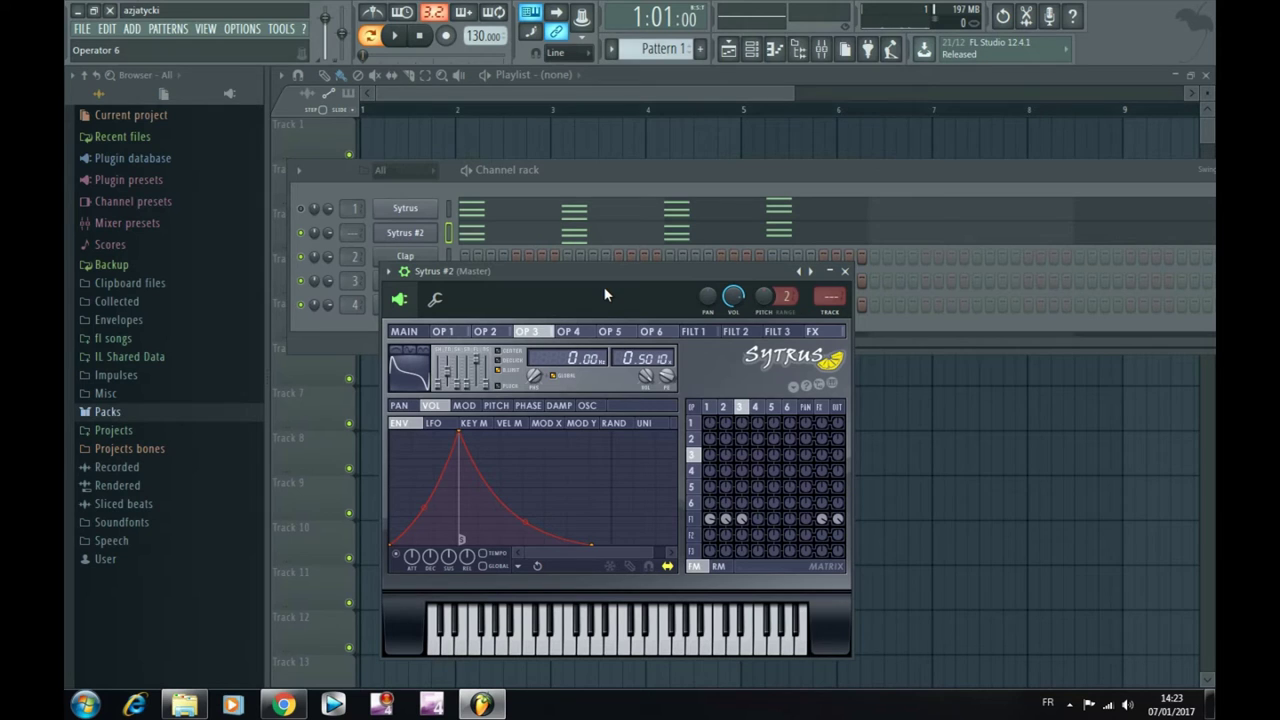
key("space")
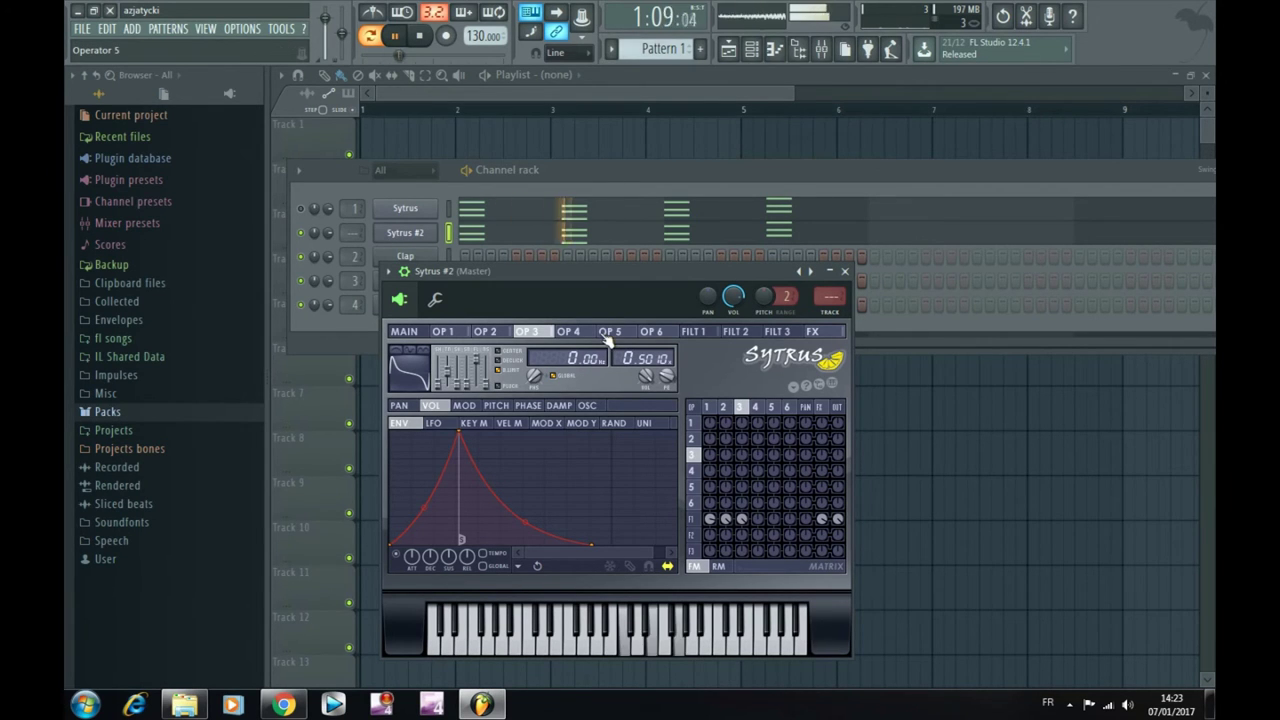
key("space")
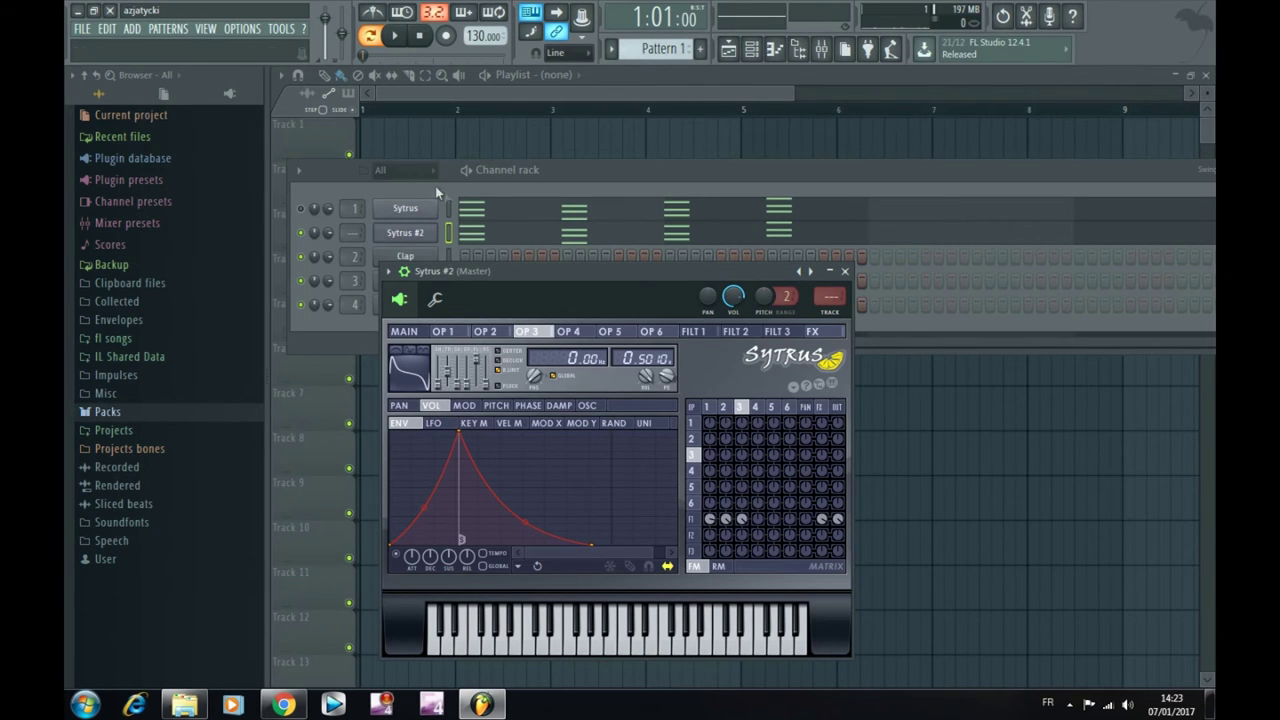
Extend all Sytrus #2 chord notes to half a bar each, play them back and close the piano roll.
key("space")
left_click(508, 238)
key("space")
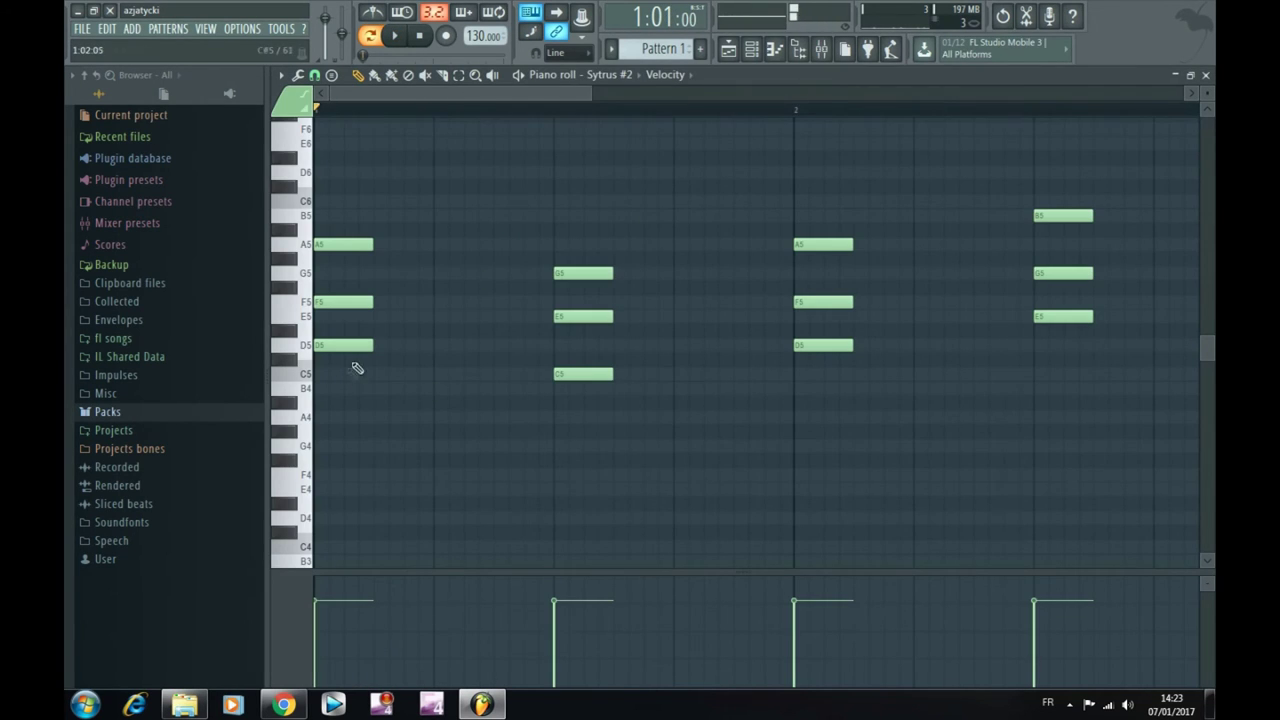
key("ctrl+a")
left_click_drag(372, 250, 548, 268)
key("space")
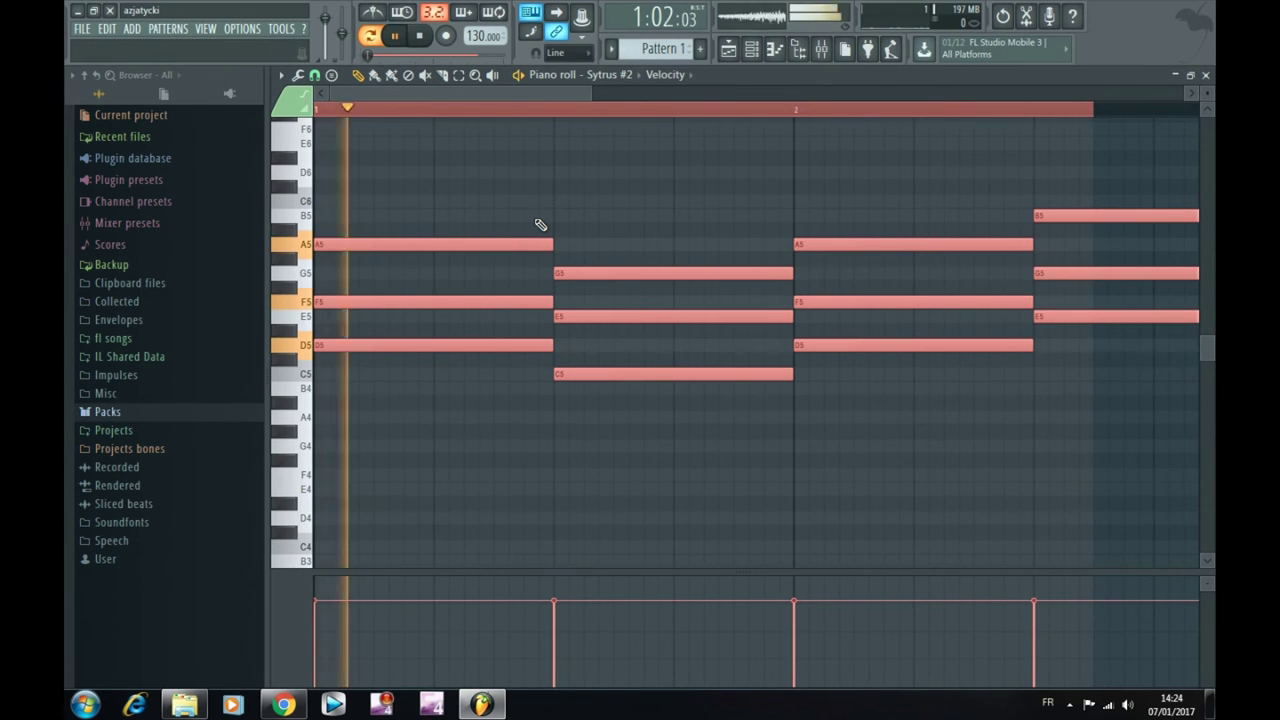
key("space")
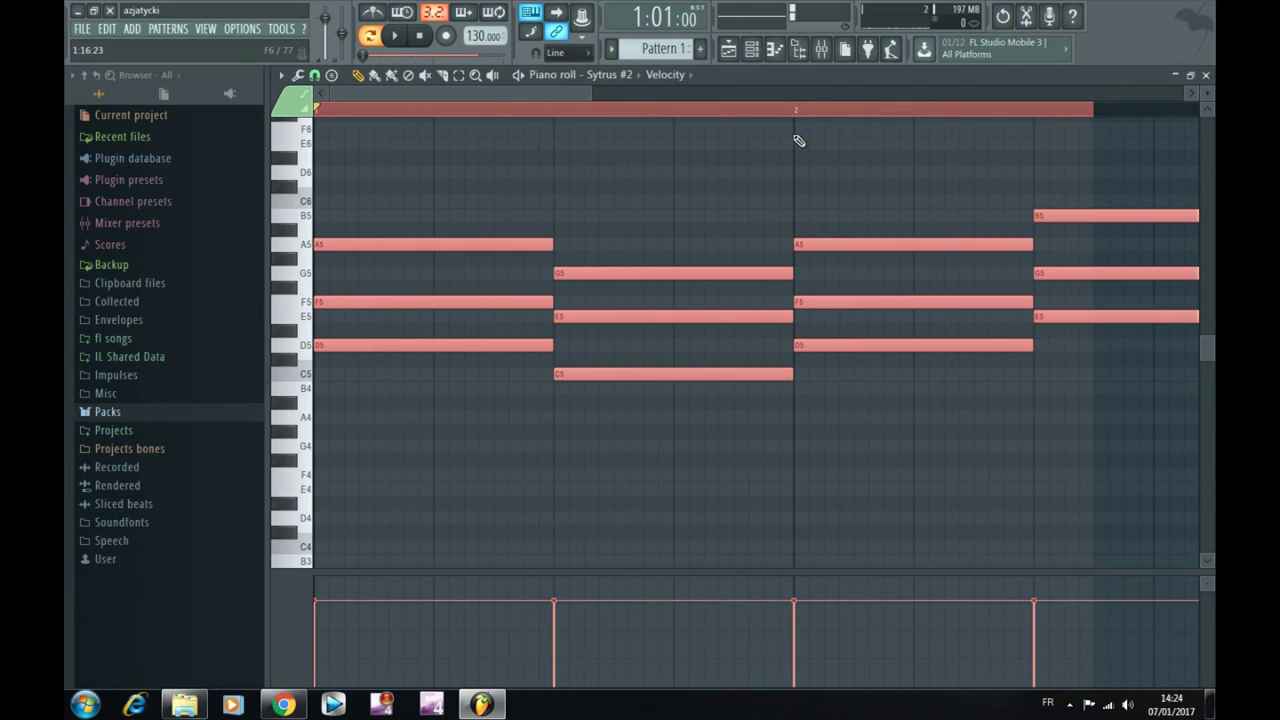
left_click(1206, 76)
Extend all chord notes of the original Sytrus channel to half a bar each and close its piano roll.
left_click(591, 224)
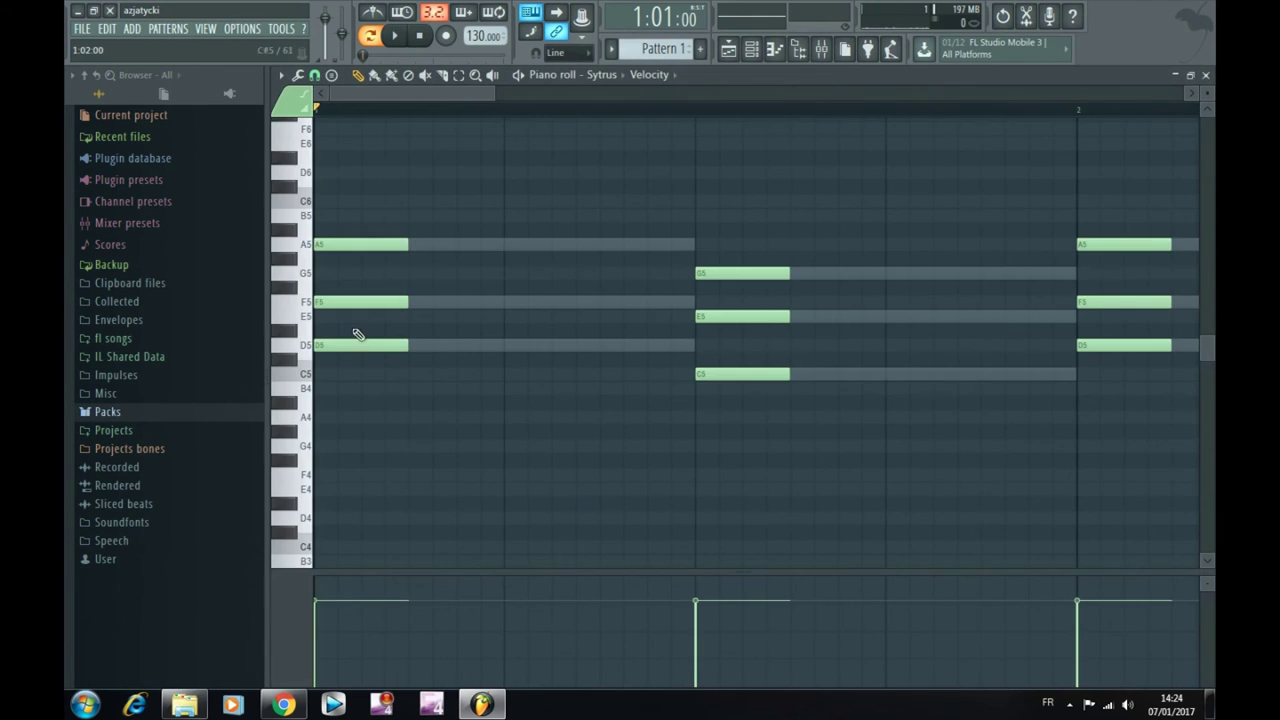
key("ctrl+a")
left_click_drag(416, 254, 694, 290)
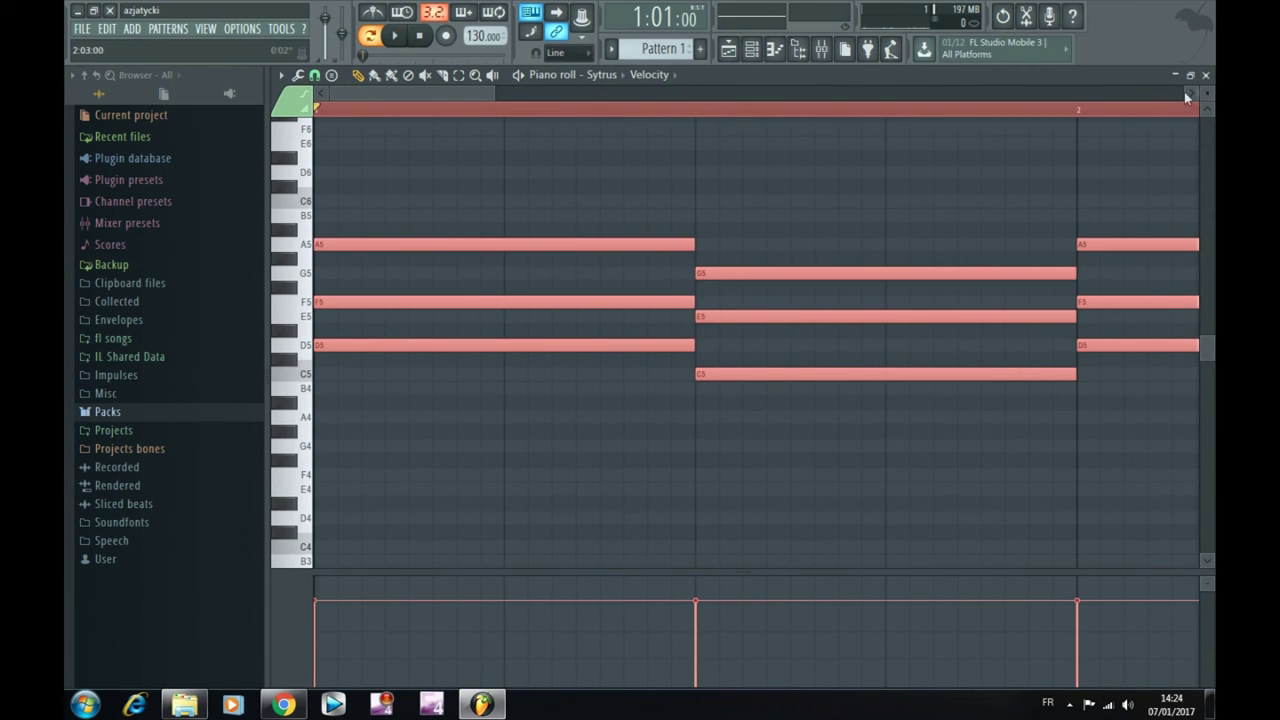
left_click(1205, 75)
Play the extended chords with only the original Sytrus audible, then with only Sytrus #2 audible and its plugin window open.
left_click(308, 210)
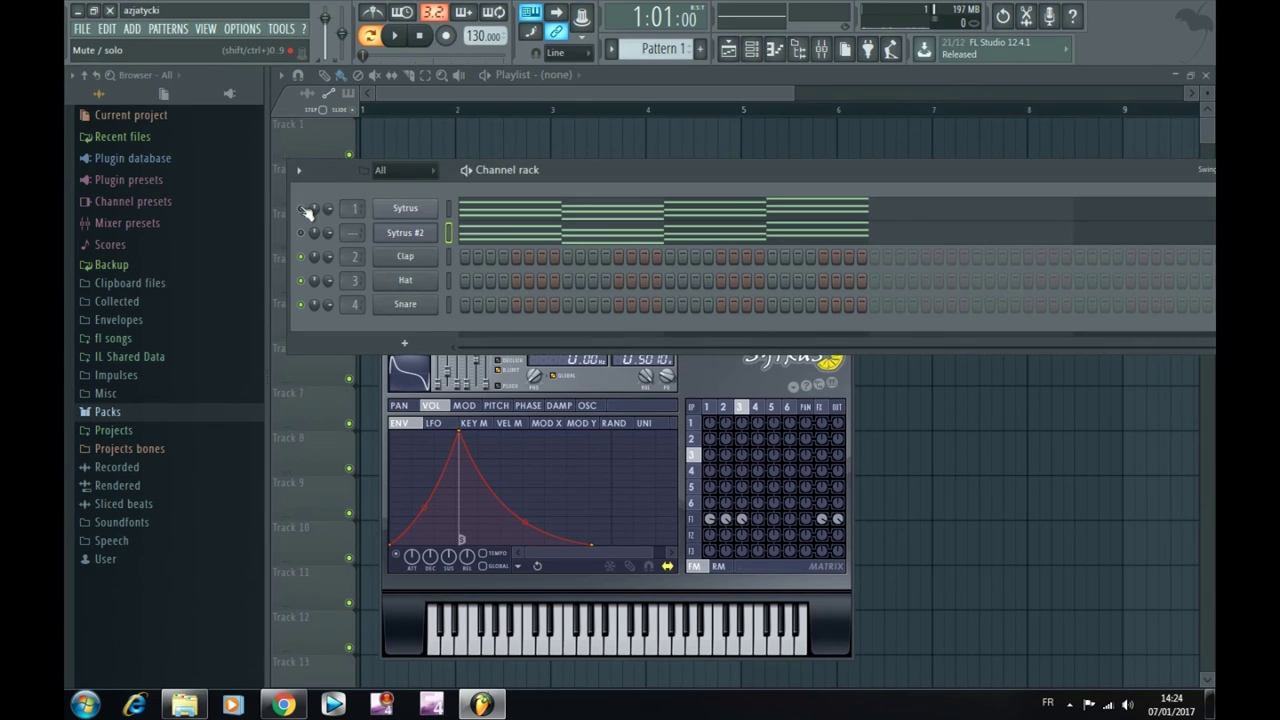
key("space")
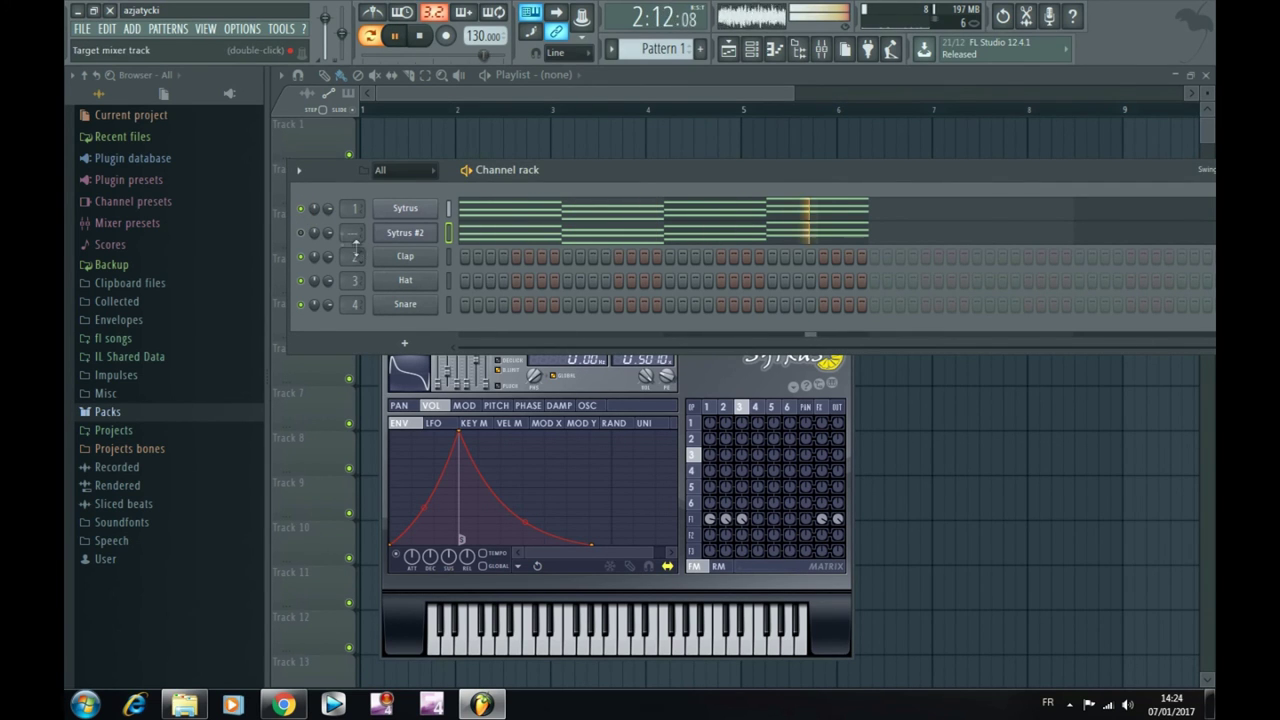
key("space")
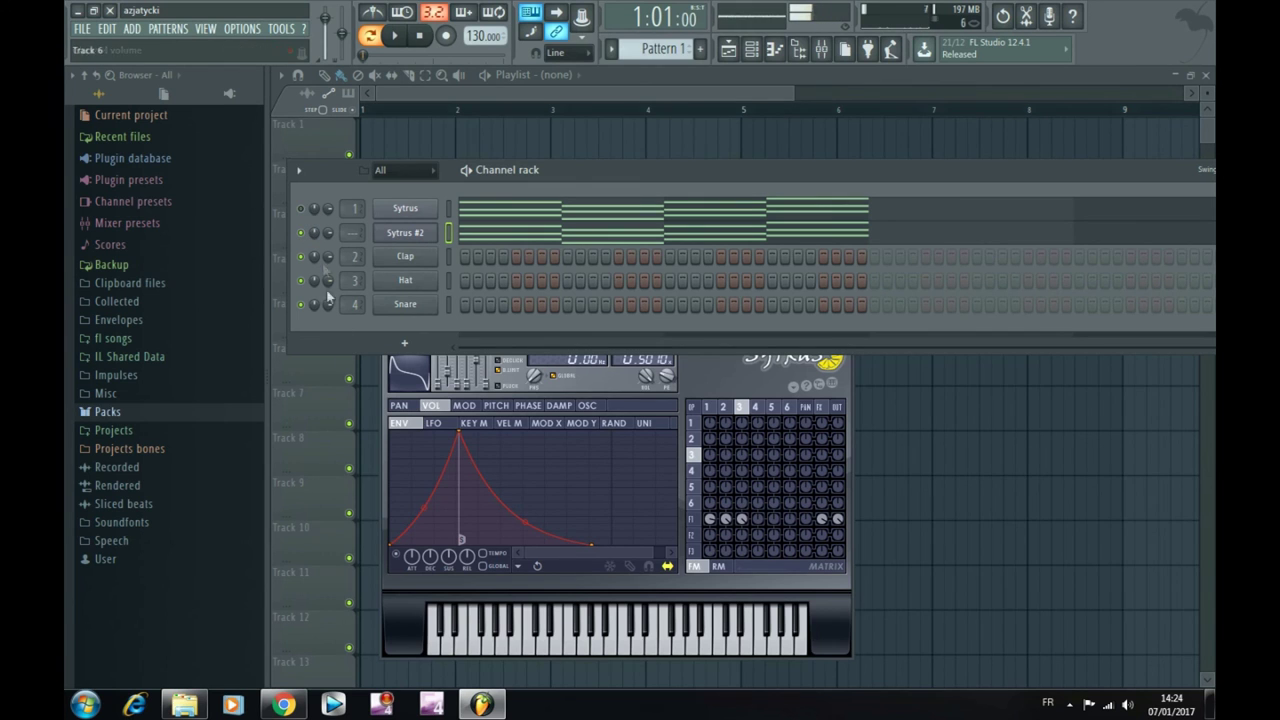
left_click(422, 234)
left_click(422, 234)
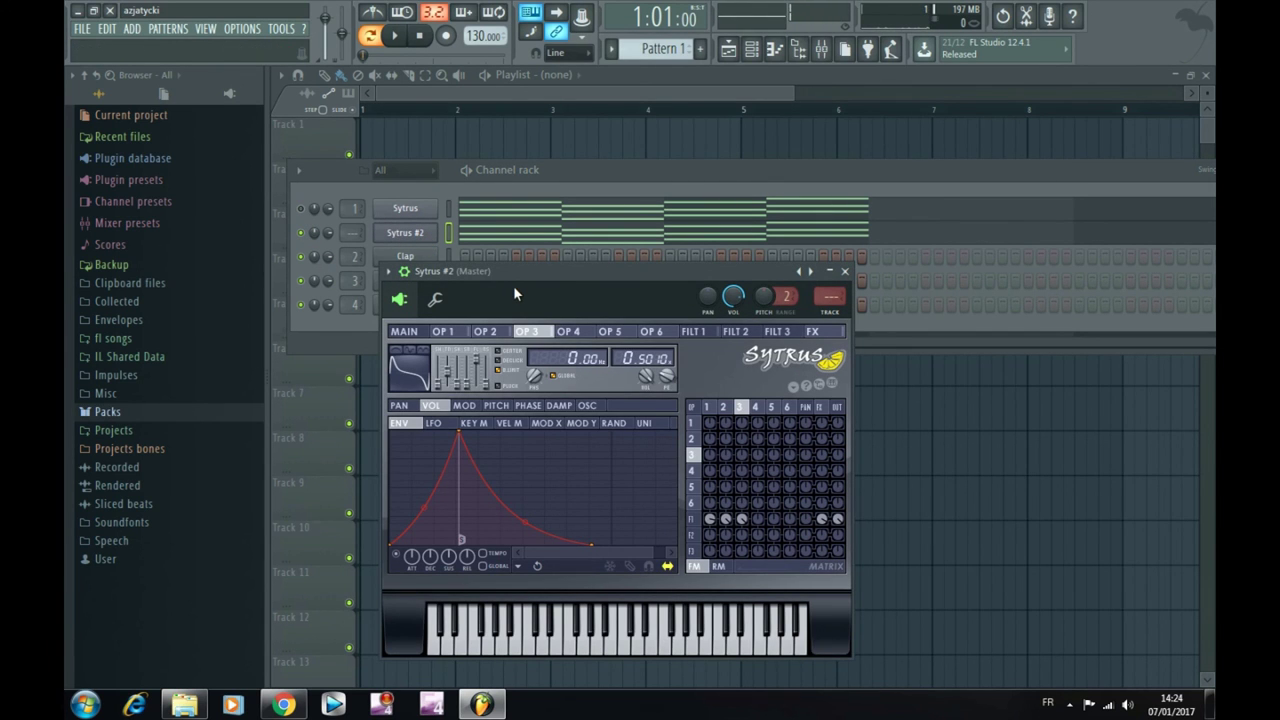
key("space")
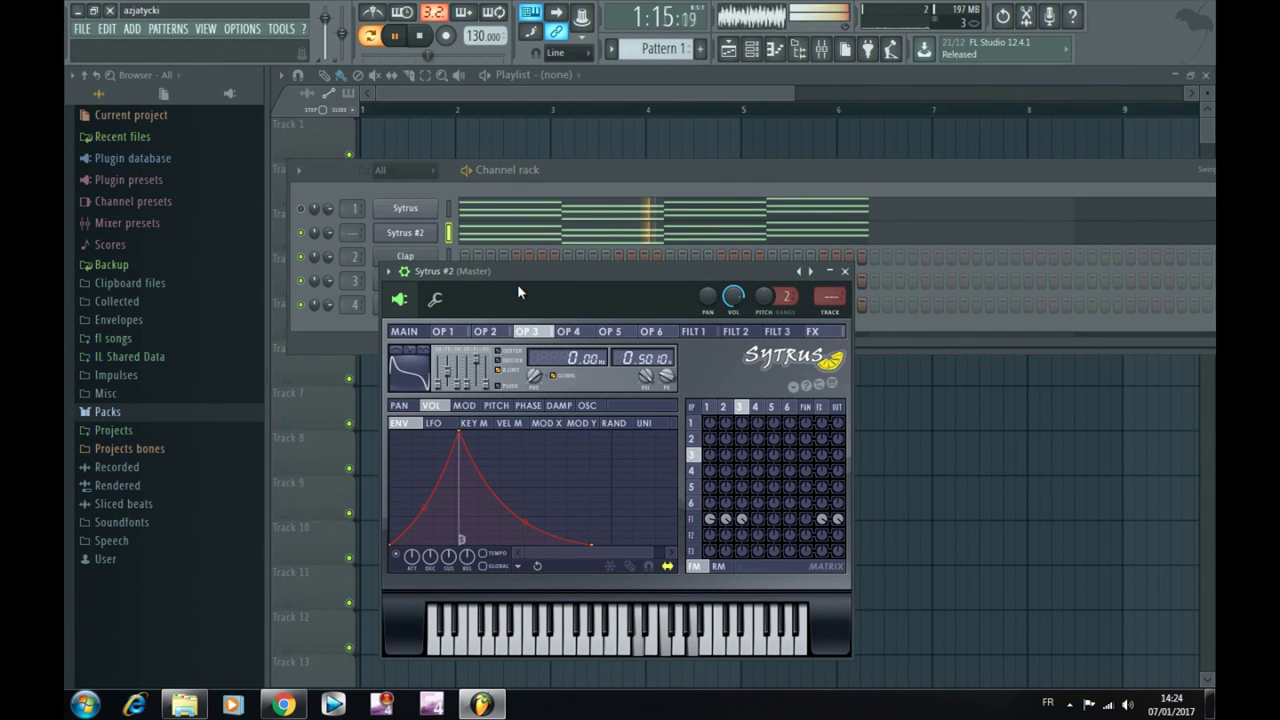
key("space")
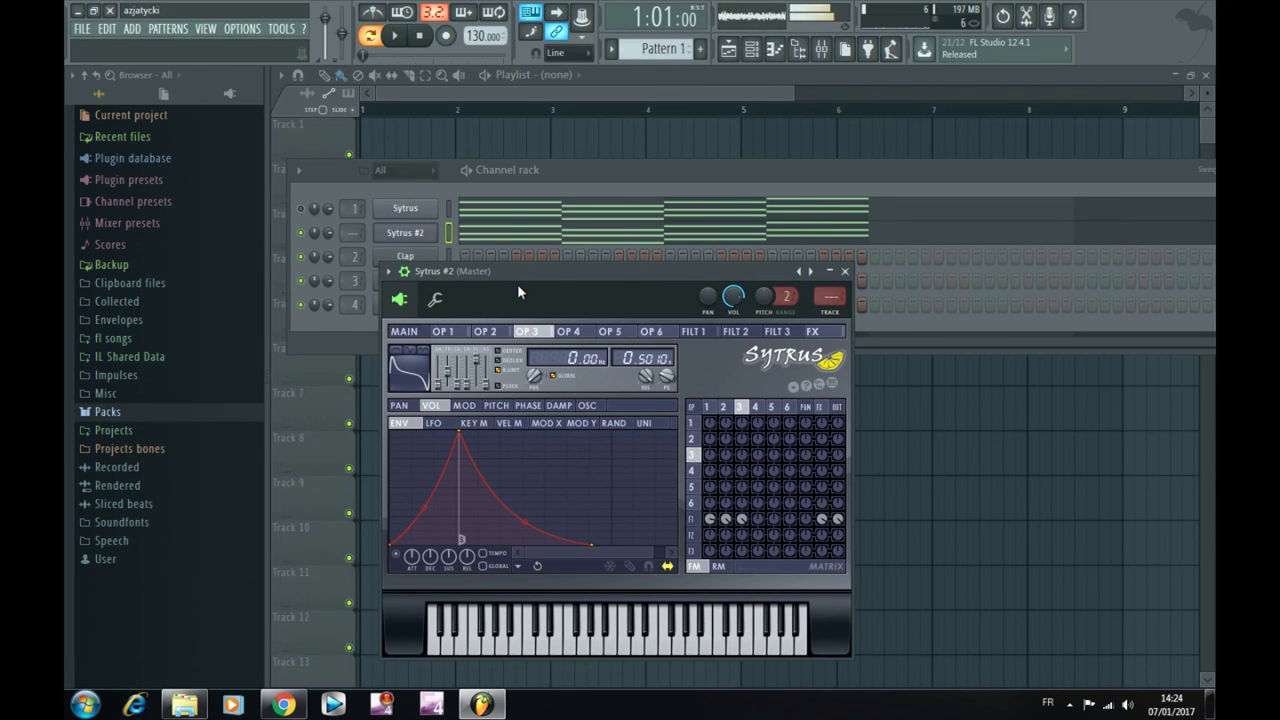